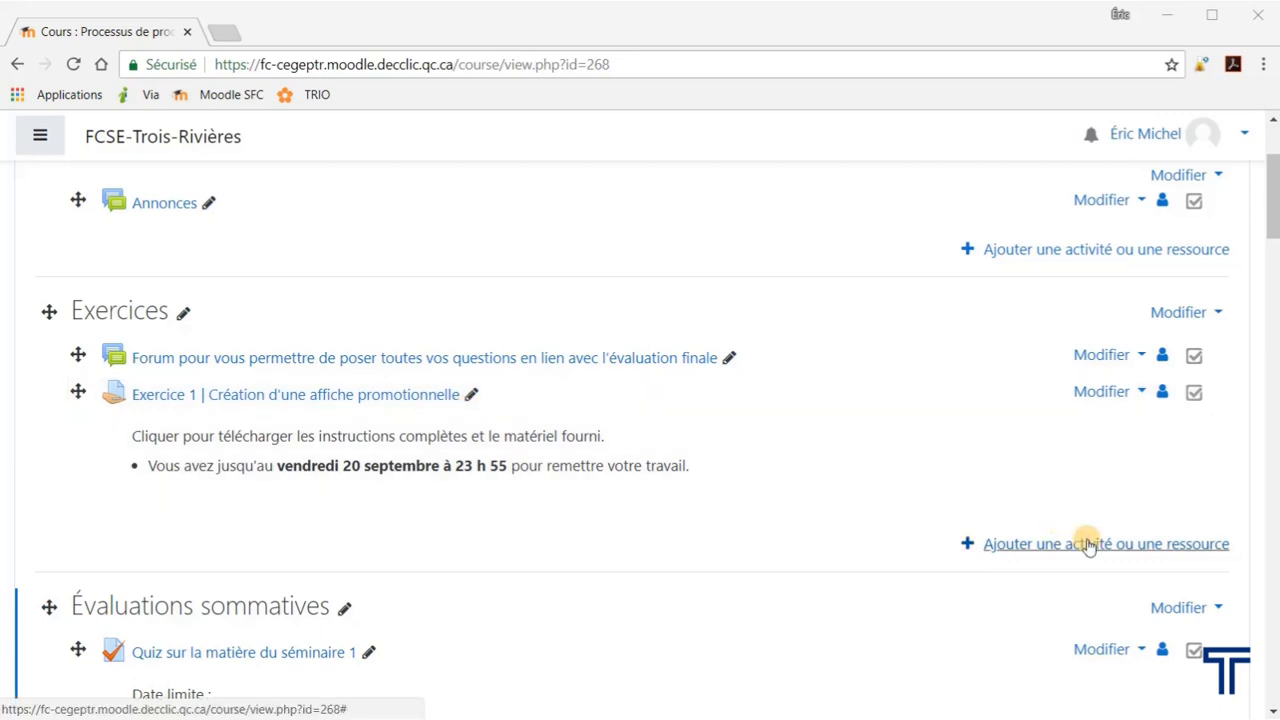
Step: Add a Rendez-vous activity to the Exercices section of the course
left_click(1088, 546)
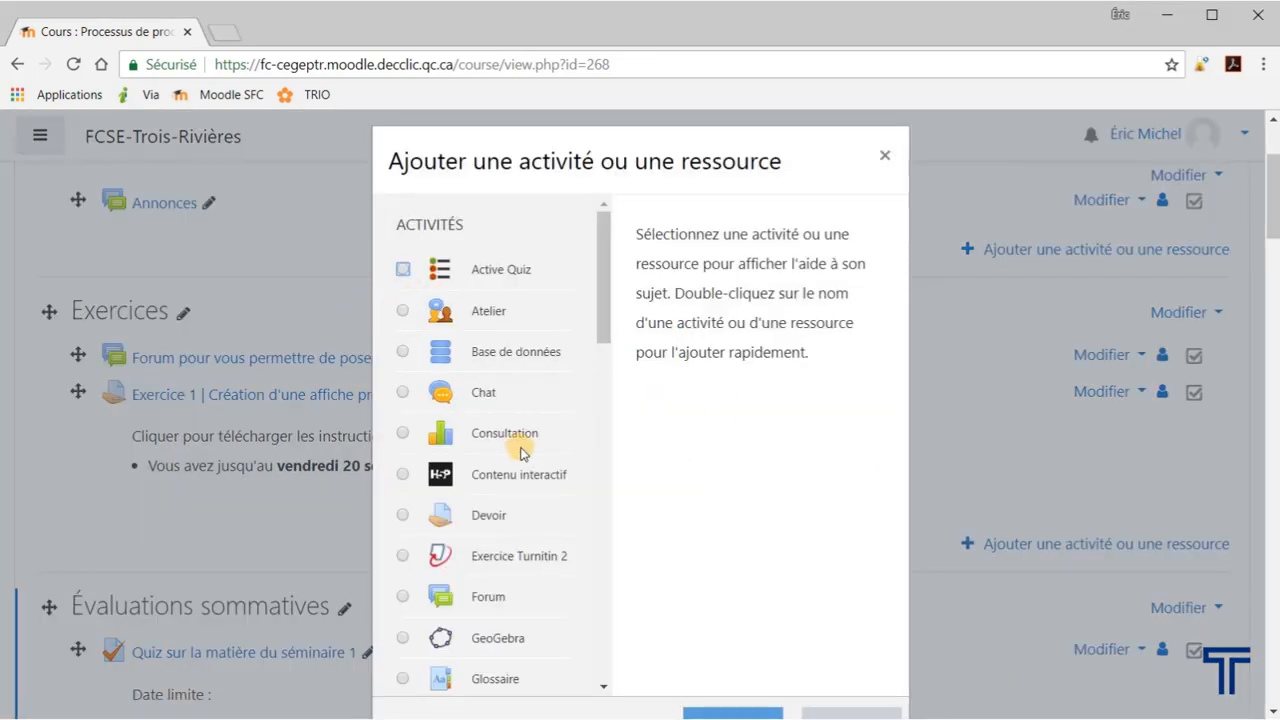
scroll(520, 453, "down", 7)
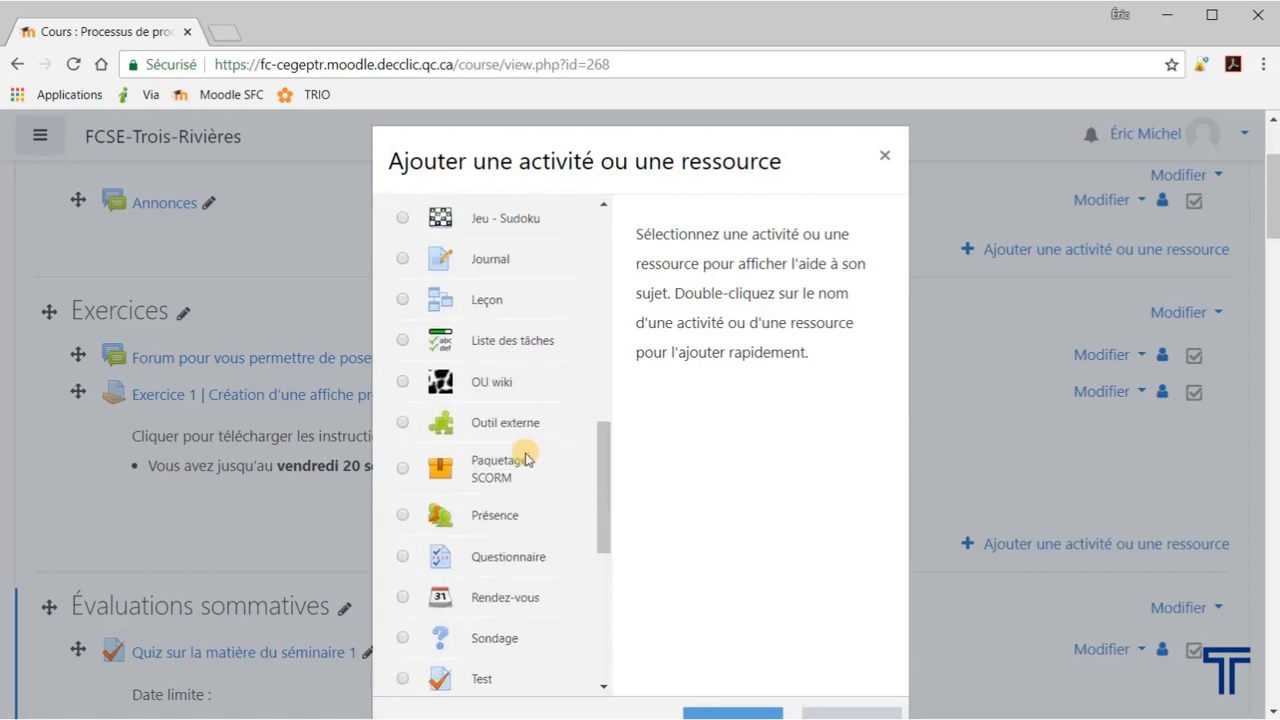
scroll(525, 455, "down", 2)
scroll(510, 480, "down", 3)
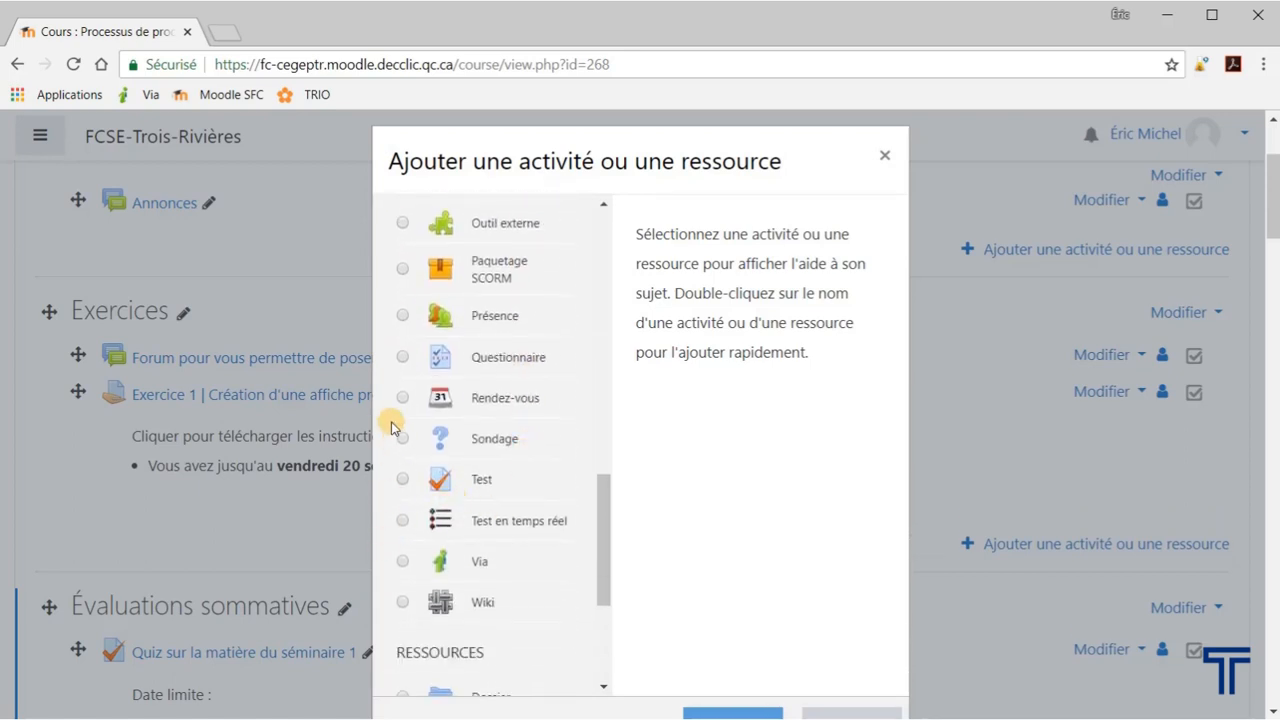
left_click(402, 397)
scroll(936, 576, "down", 3)
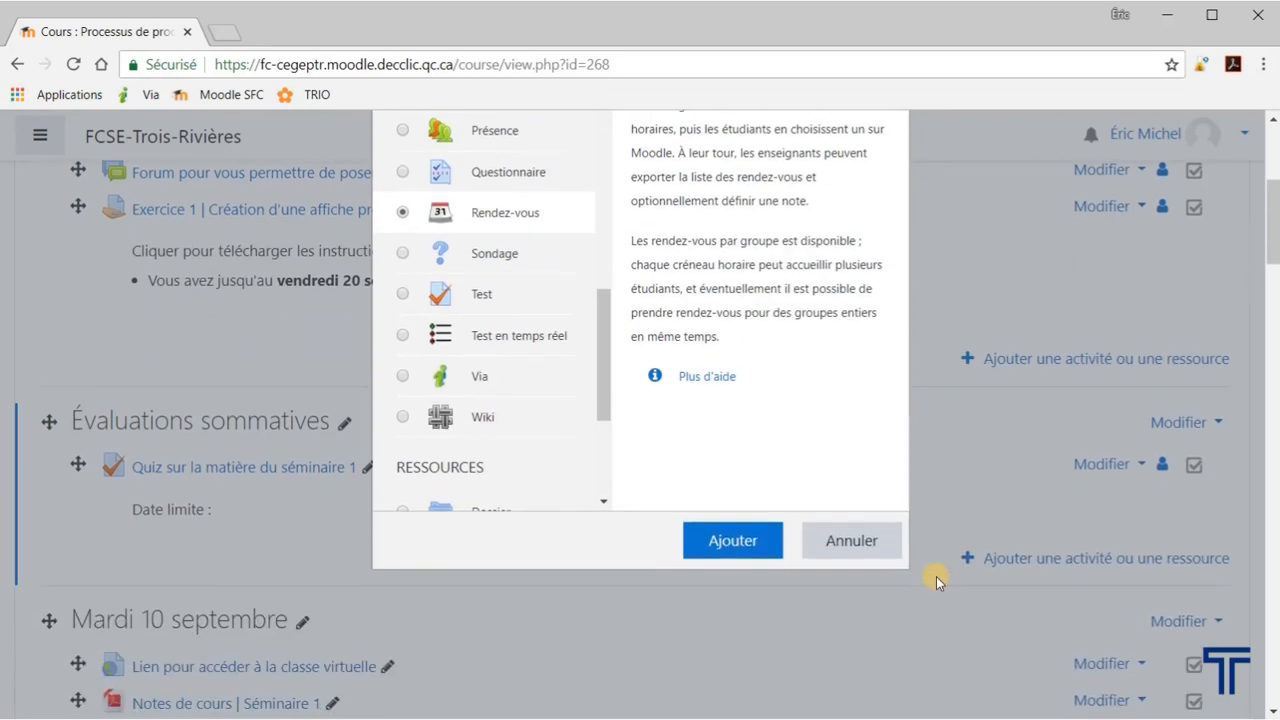
left_click(740, 528)
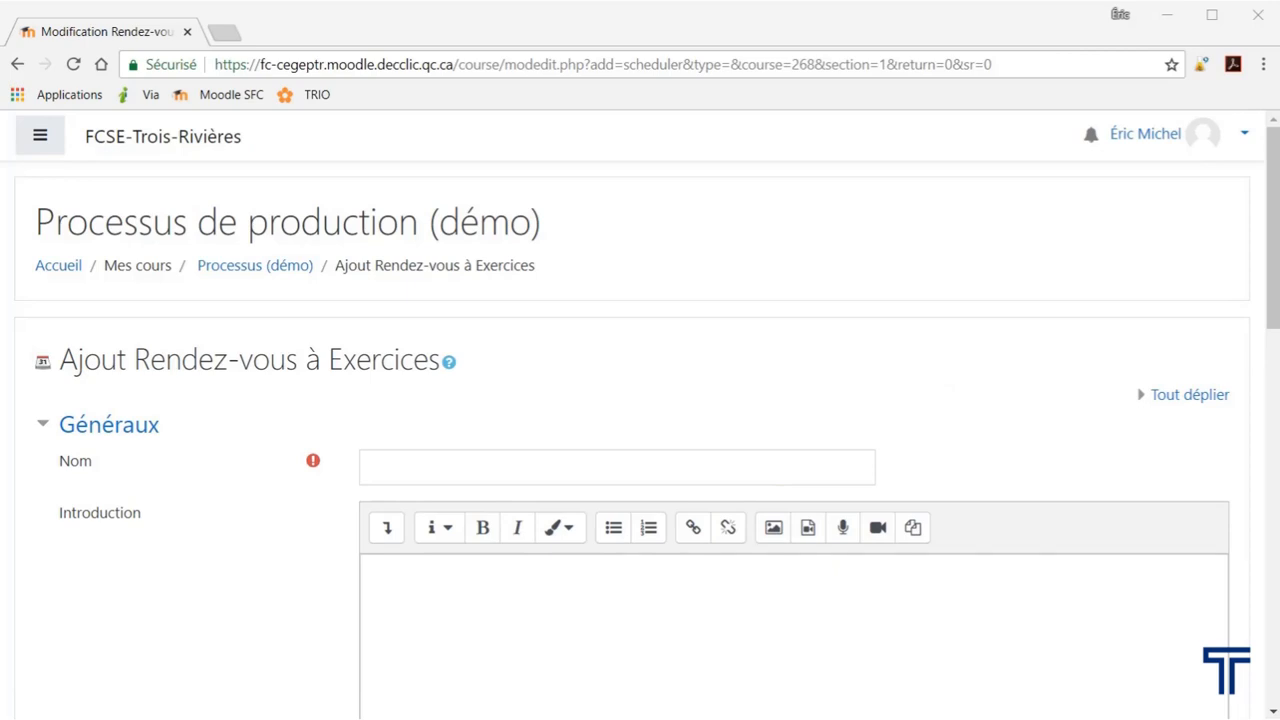
Step: Name the activity "Pour la prise de rendez-vous pour les rencontres individuelles obligatoires" and save it, returning to the course
left_click(507, 459)
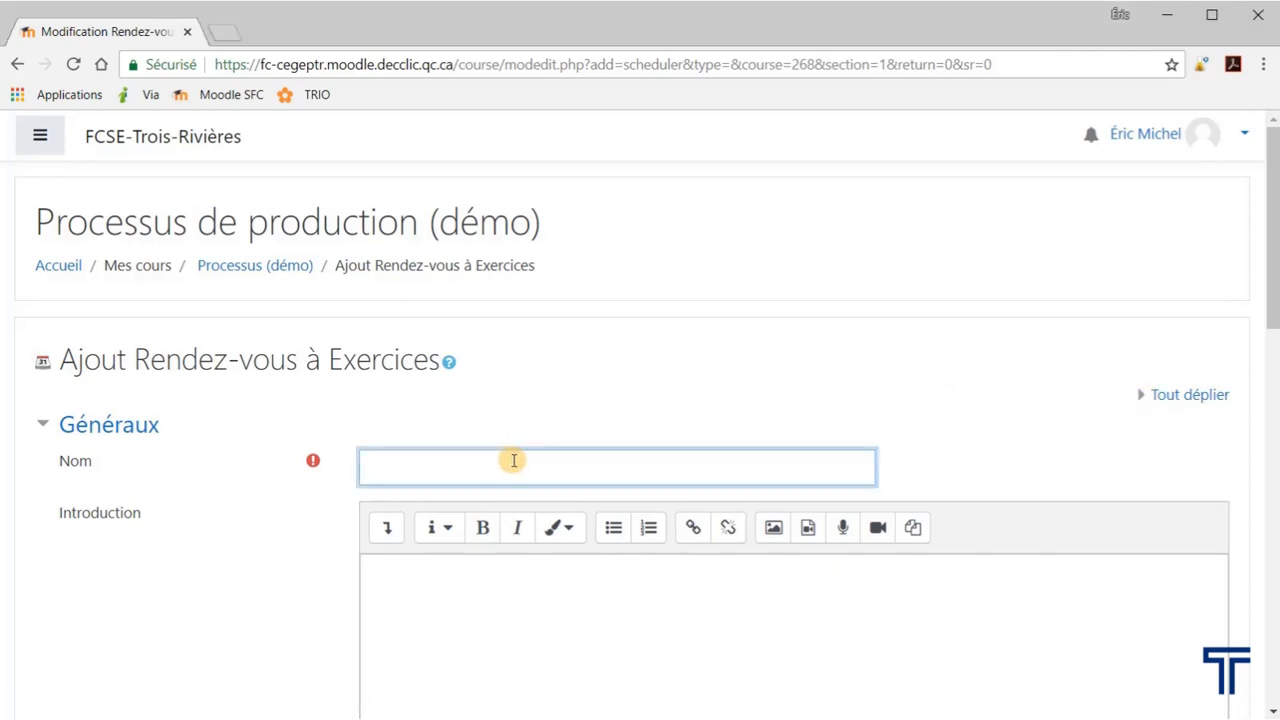
type("Pour la prise de rendez-vous pour les rencontres individuelles obligatoires")
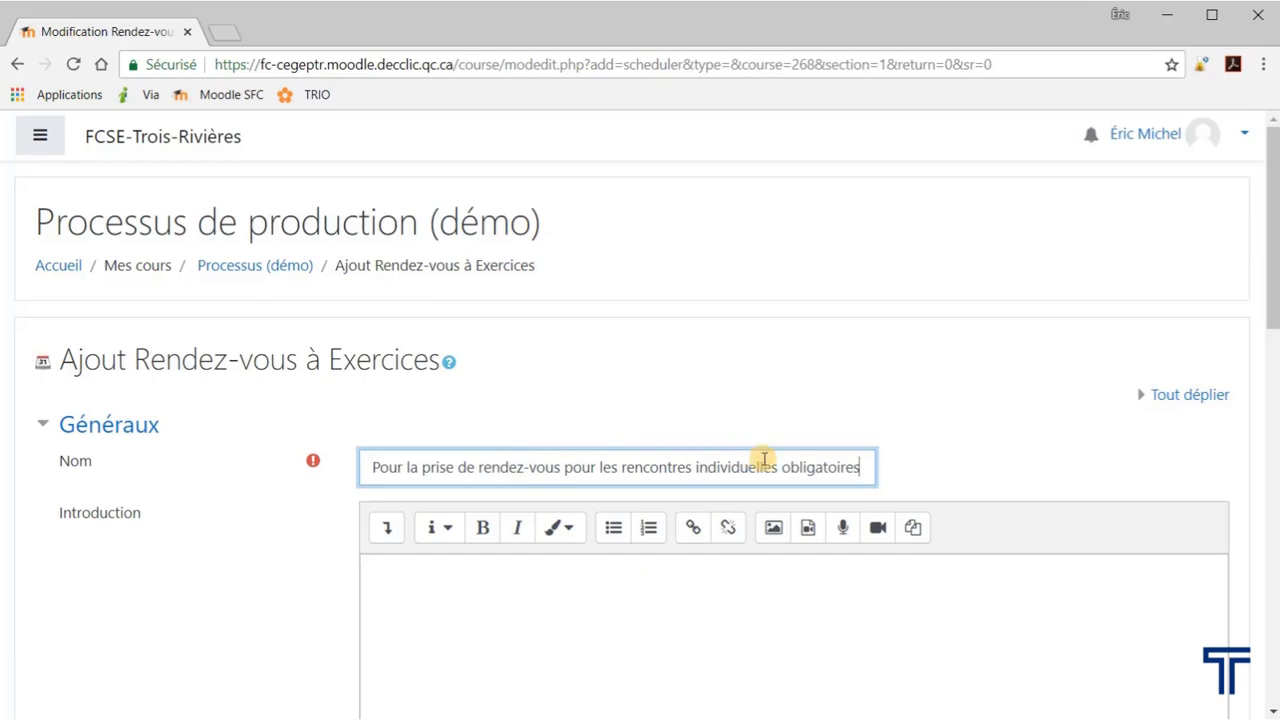
scroll(883, 483, "down", 3)
scroll(882, 481, "down", 7)
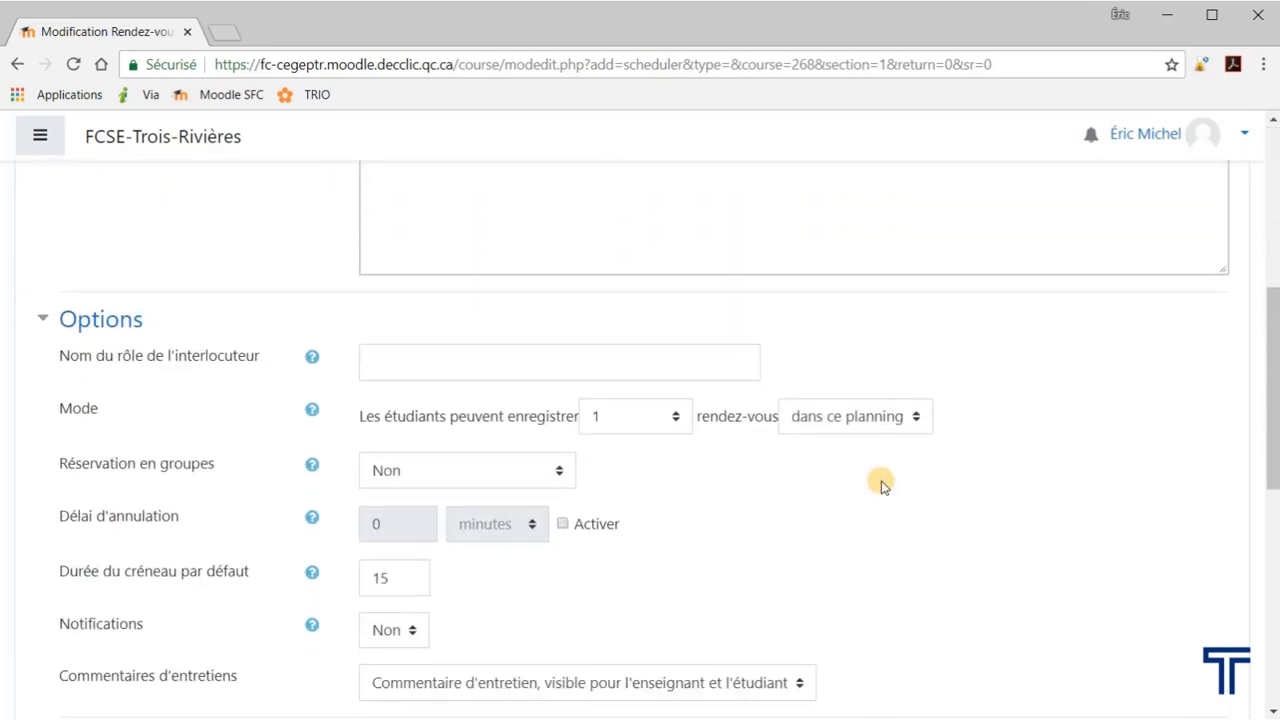
scroll(883, 485, "down", 2)
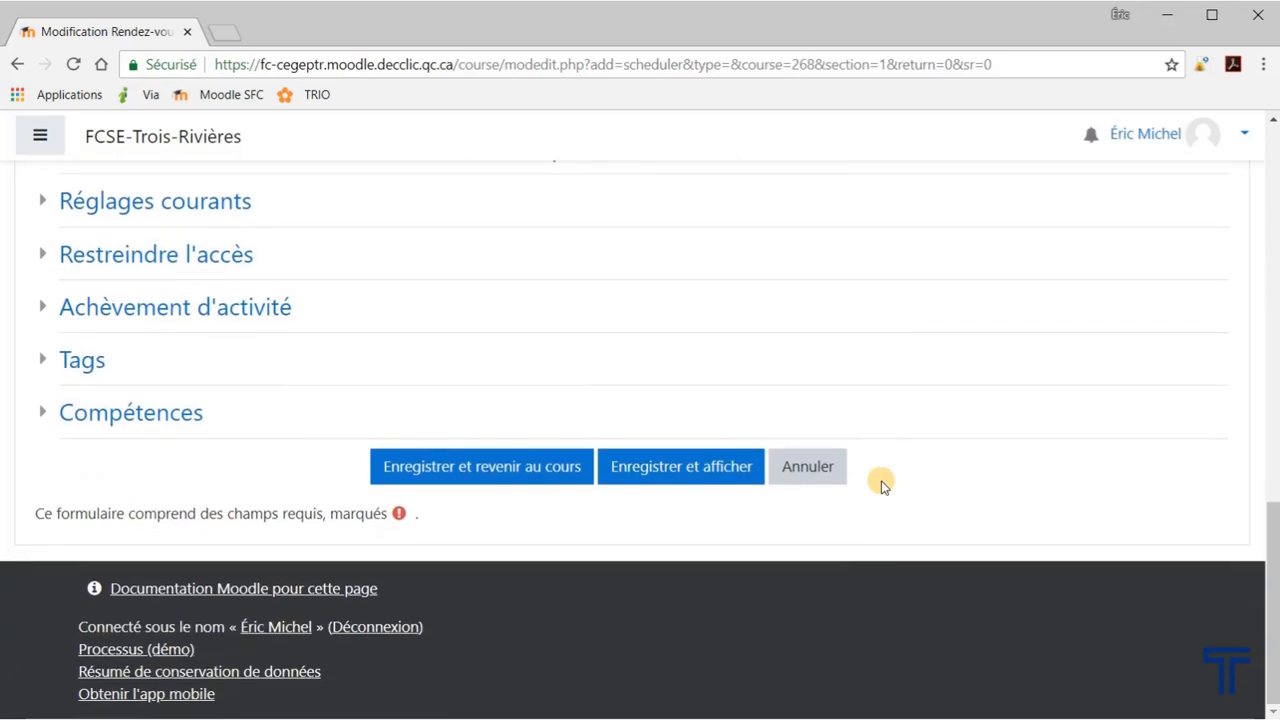
left_click(474, 468)
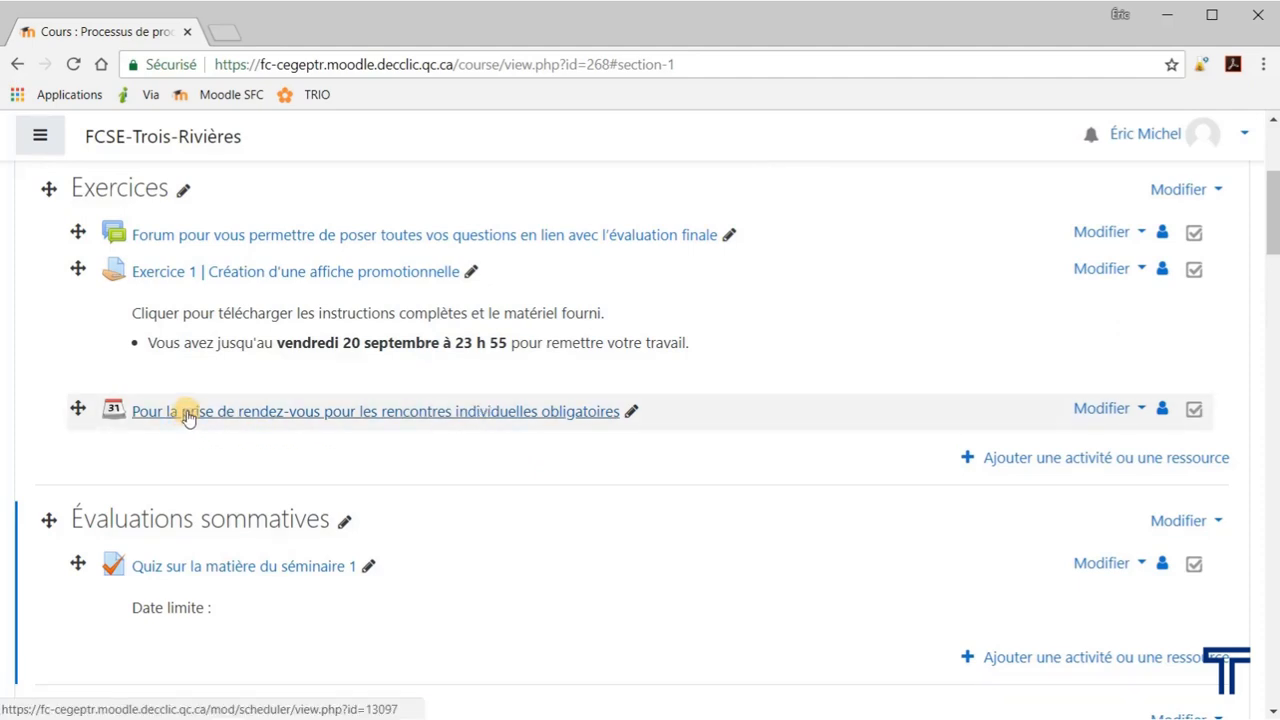
Step: Open the new appointment activity in the Exercices section and start adding consecutive time slots
left_click(228, 421)
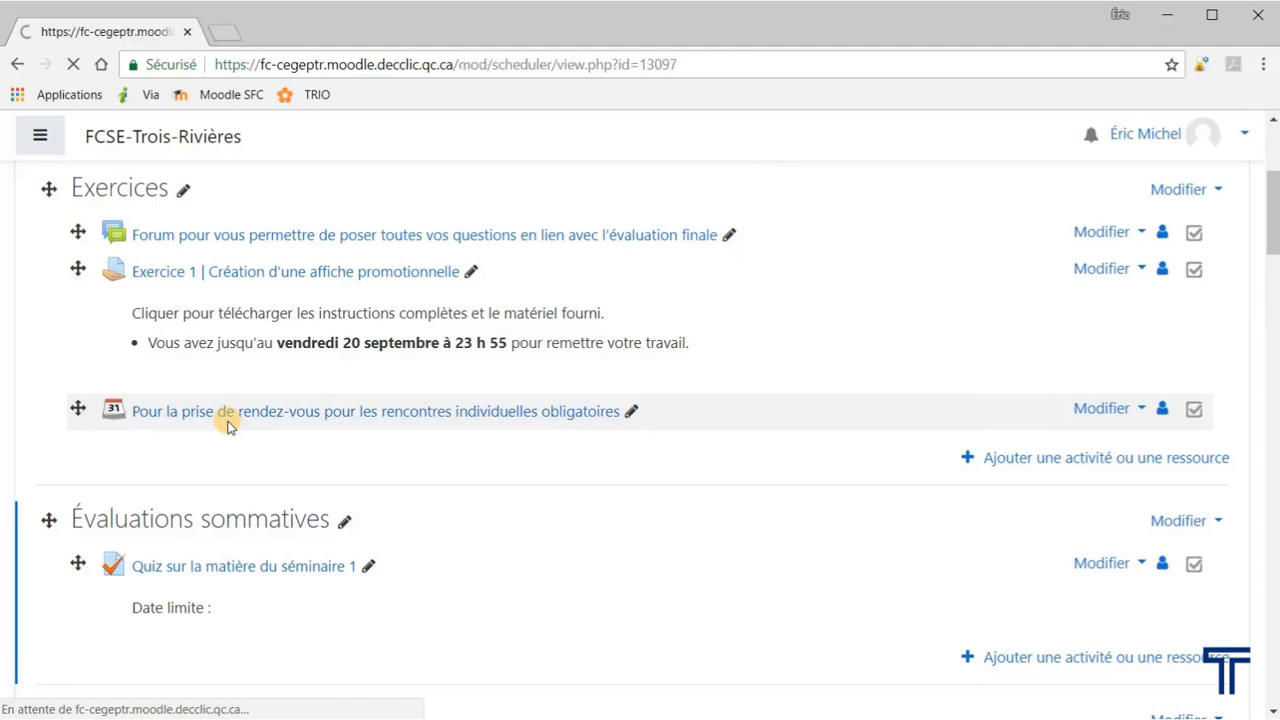
scroll(1178, 480, "down", 1)
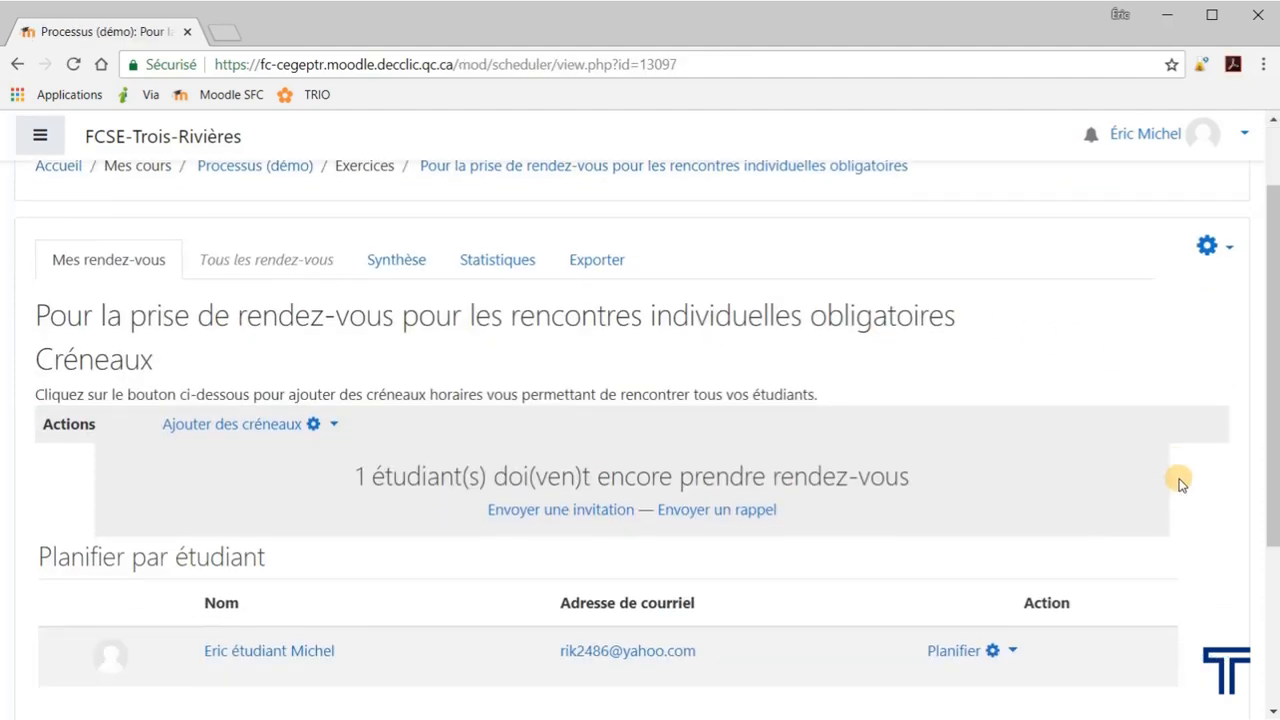
scroll(1178, 484, "down", 1)
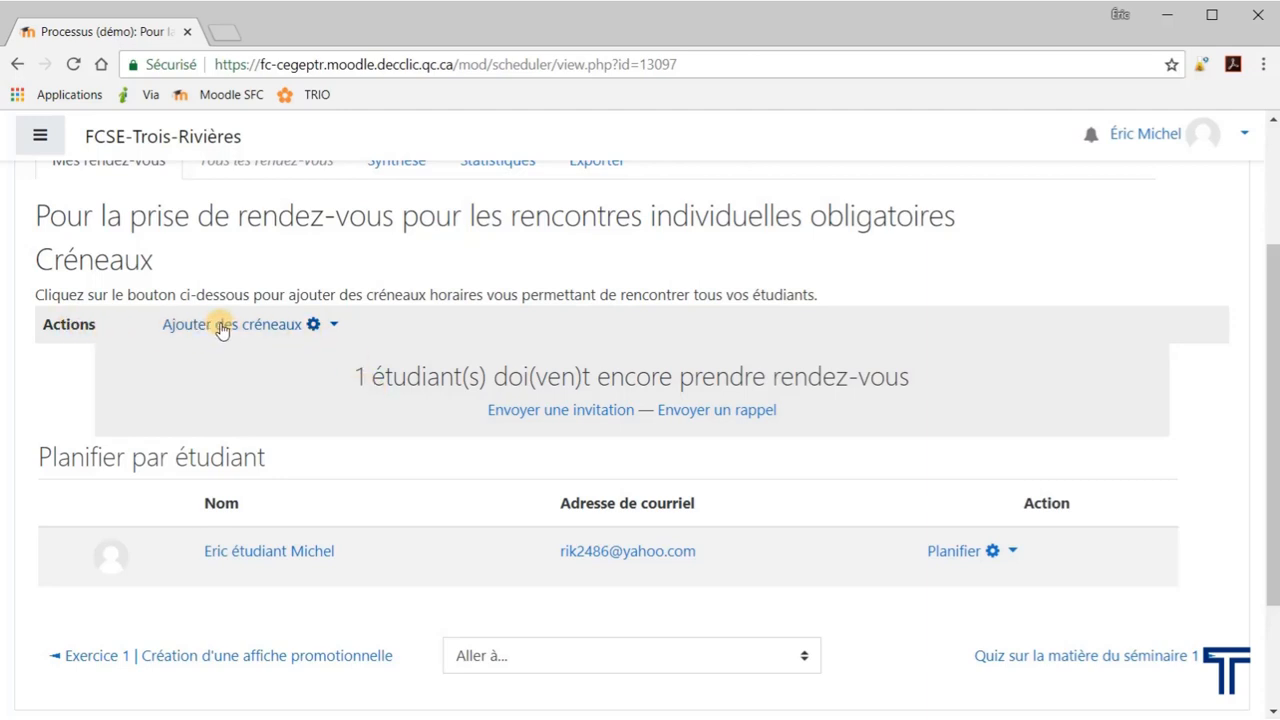
left_click(318, 326)
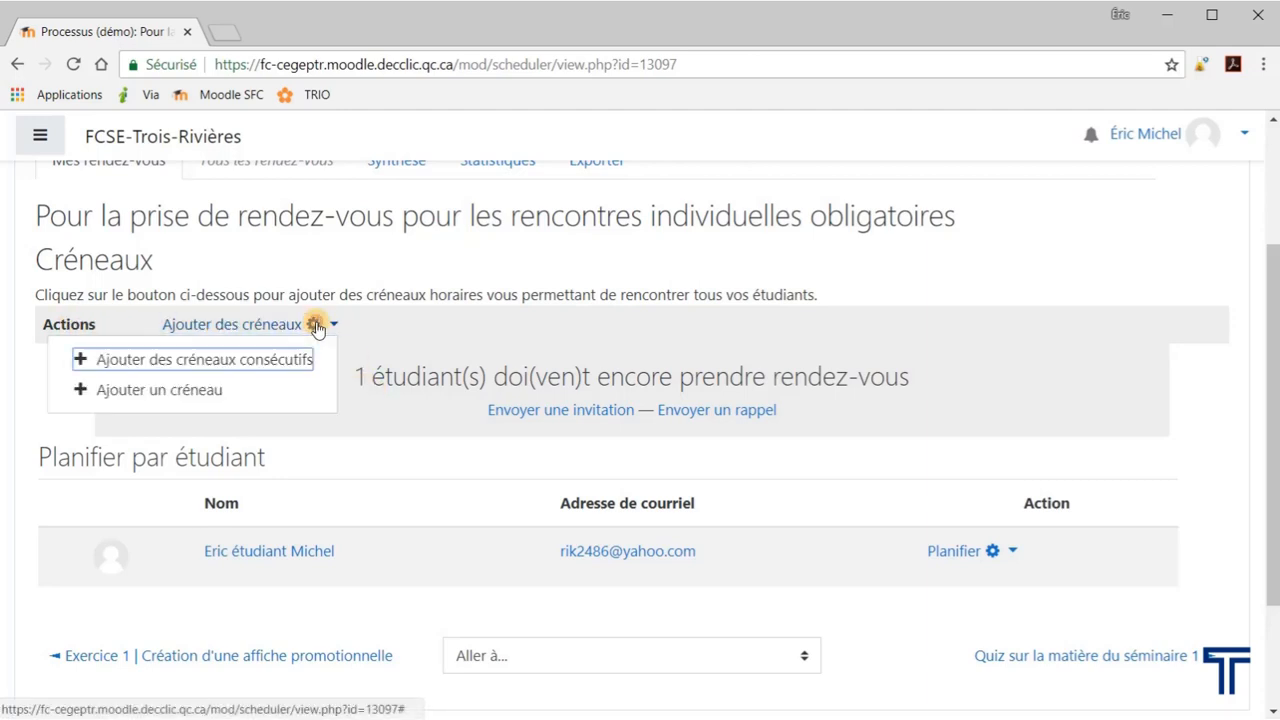
left_click(247, 362)
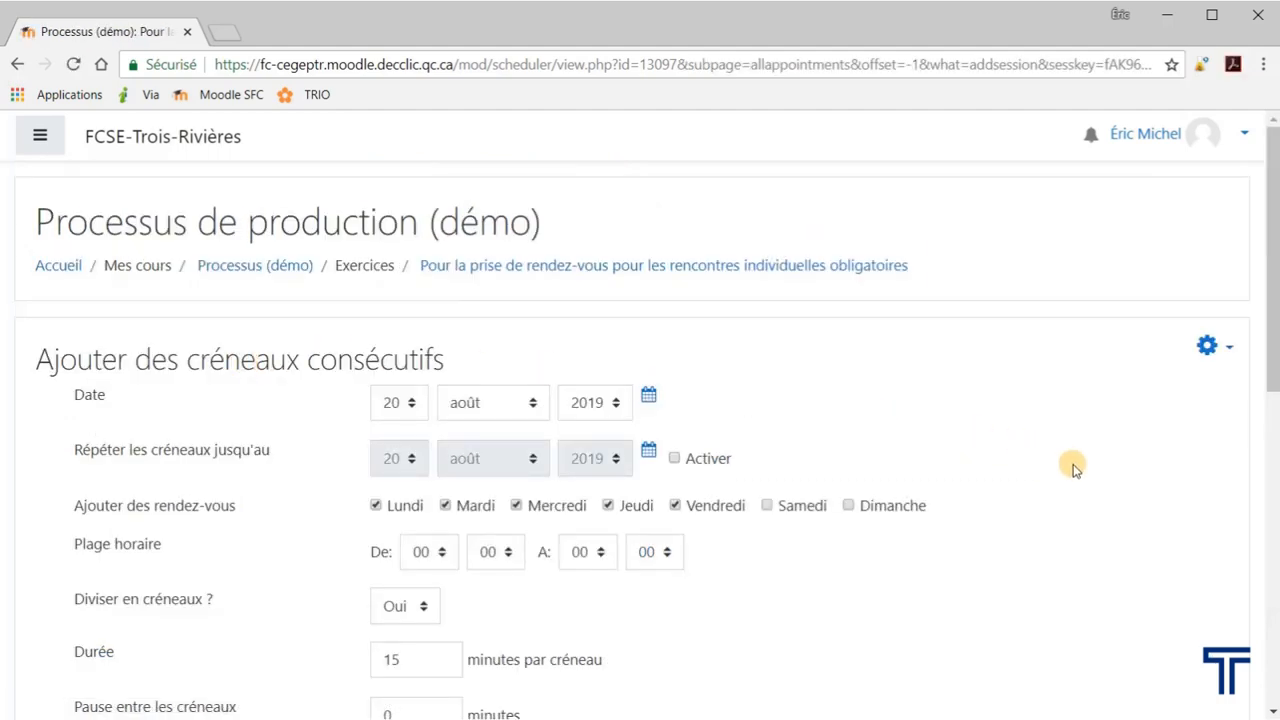
scroll(1083, 471, "down", 1)
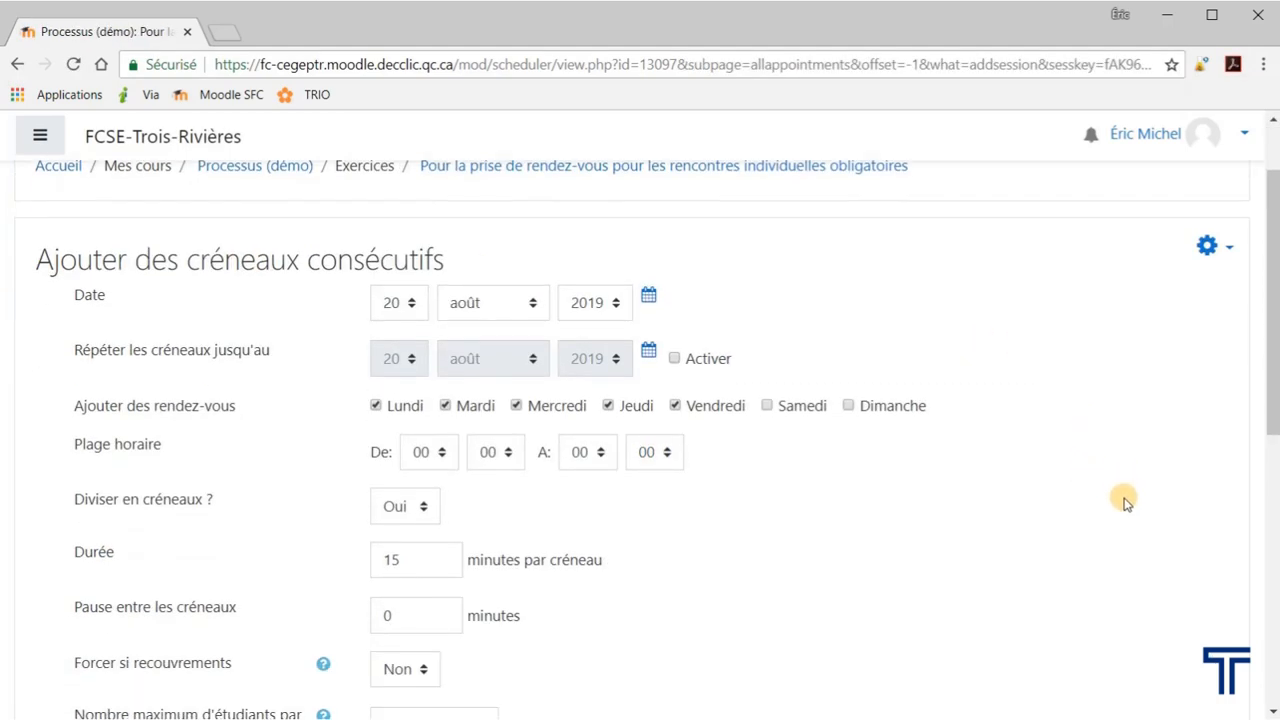
left_click(406, 308)
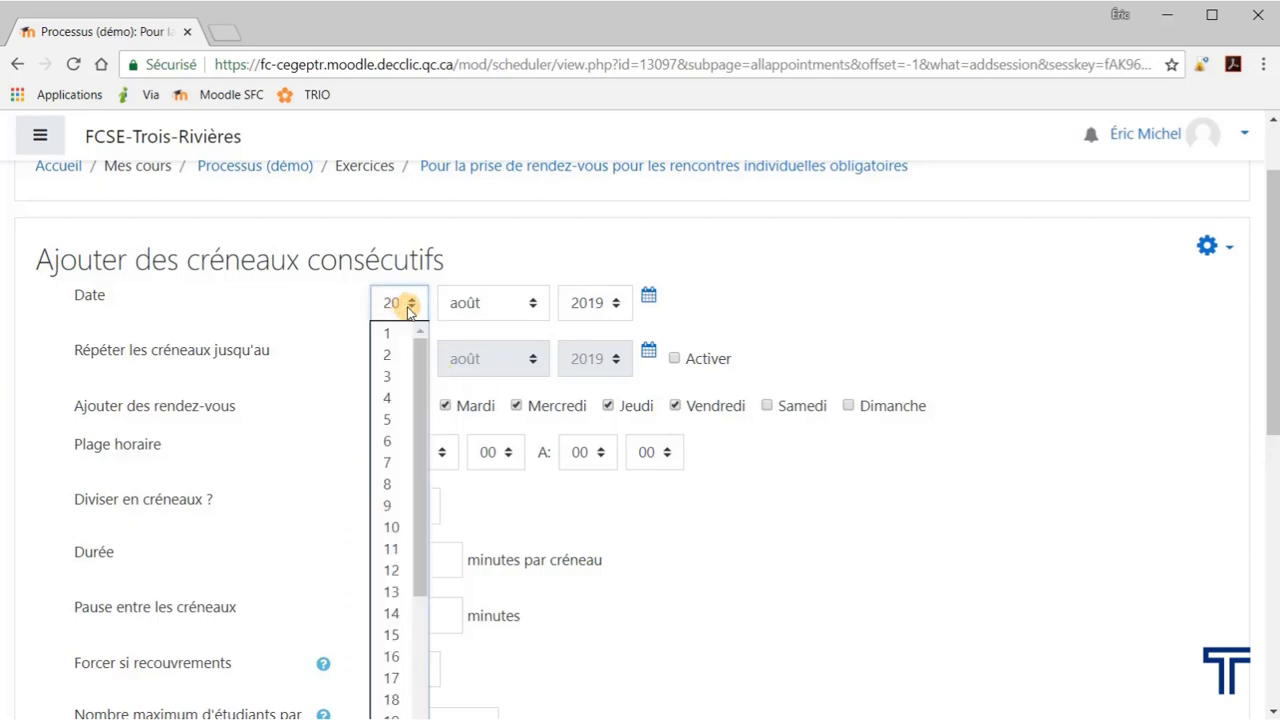
left_click(406, 305)
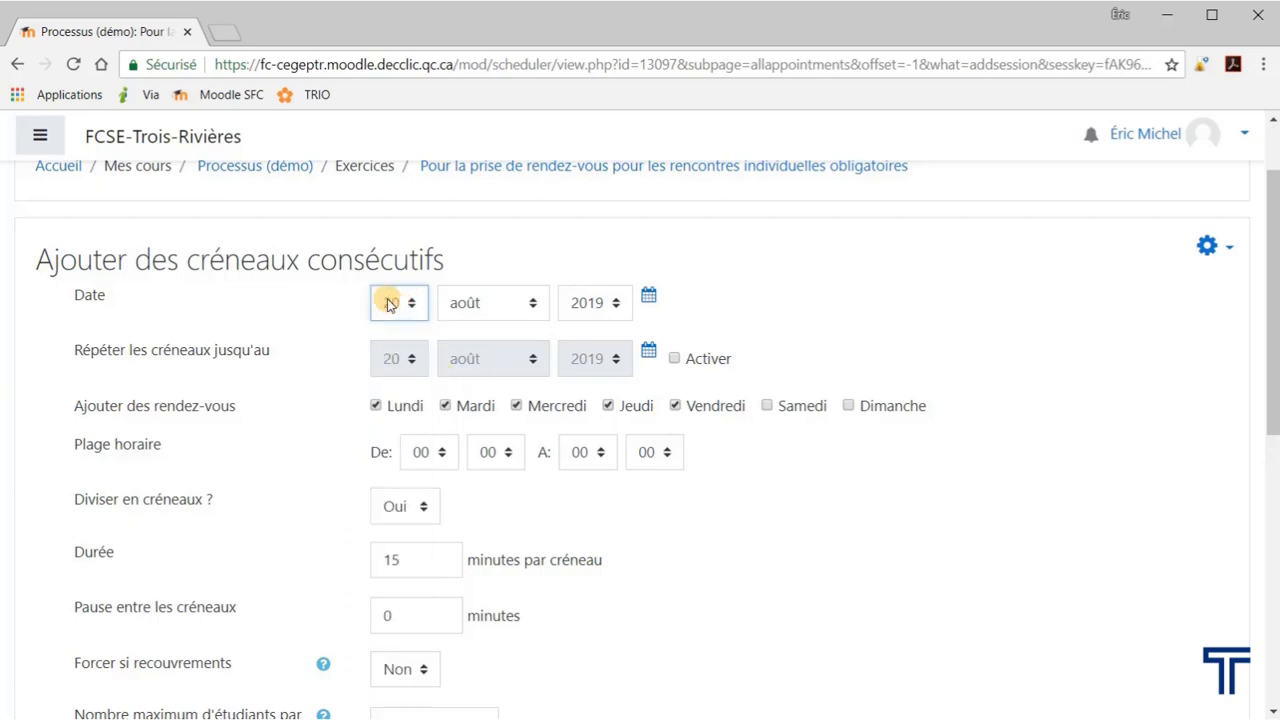
Step: Set the time range of the consecutive slots from 18:30 to 21:15
scroll(1051, 352, "down", 1)
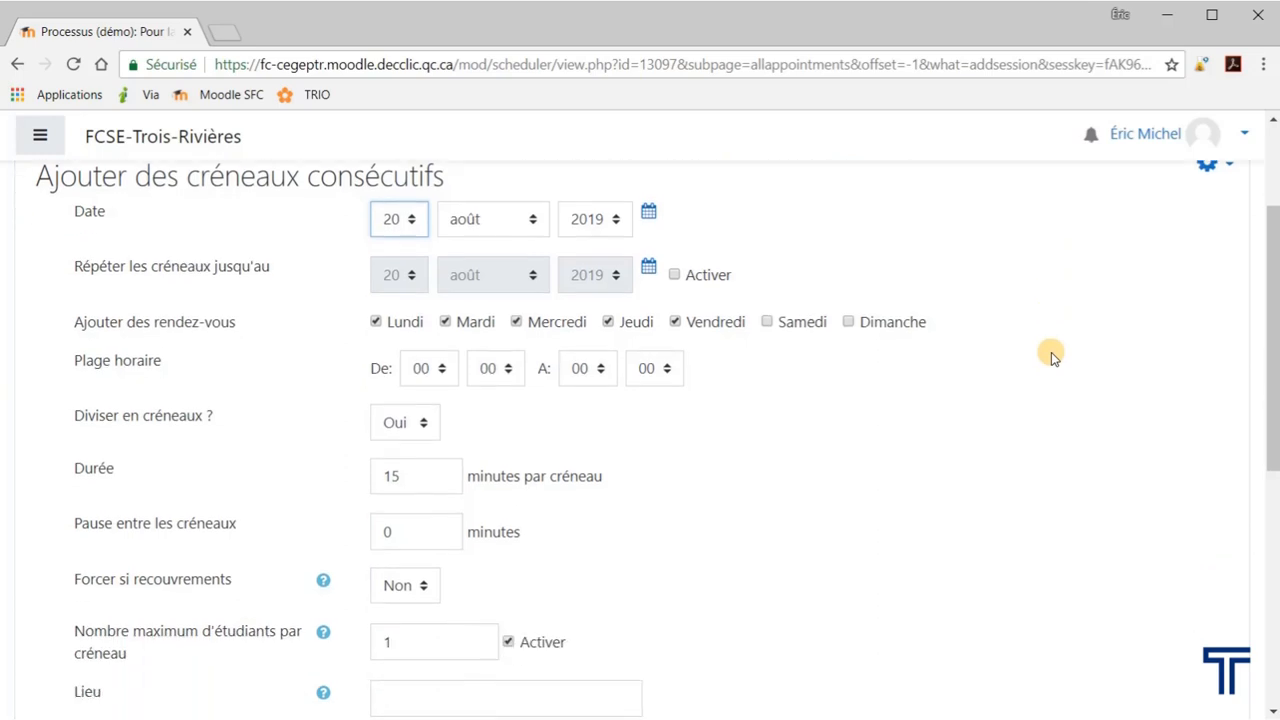
left_click(446, 352)
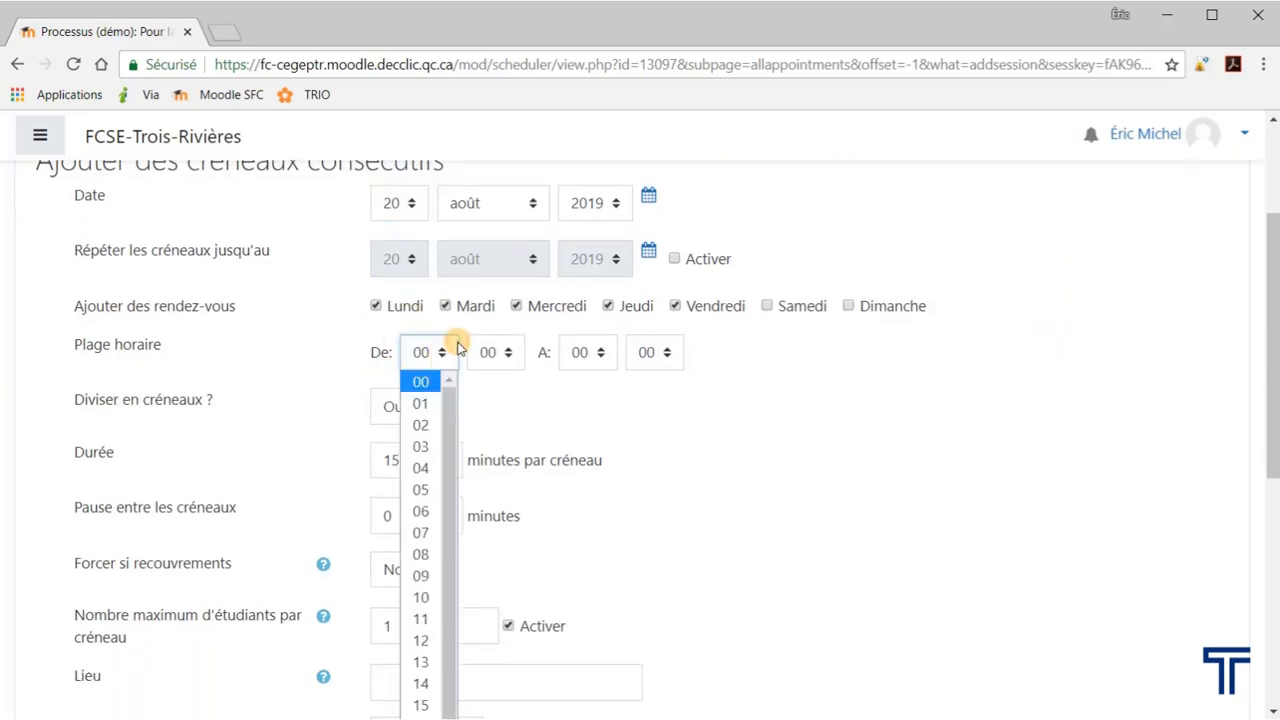
scroll(418, 665, "down", 1)
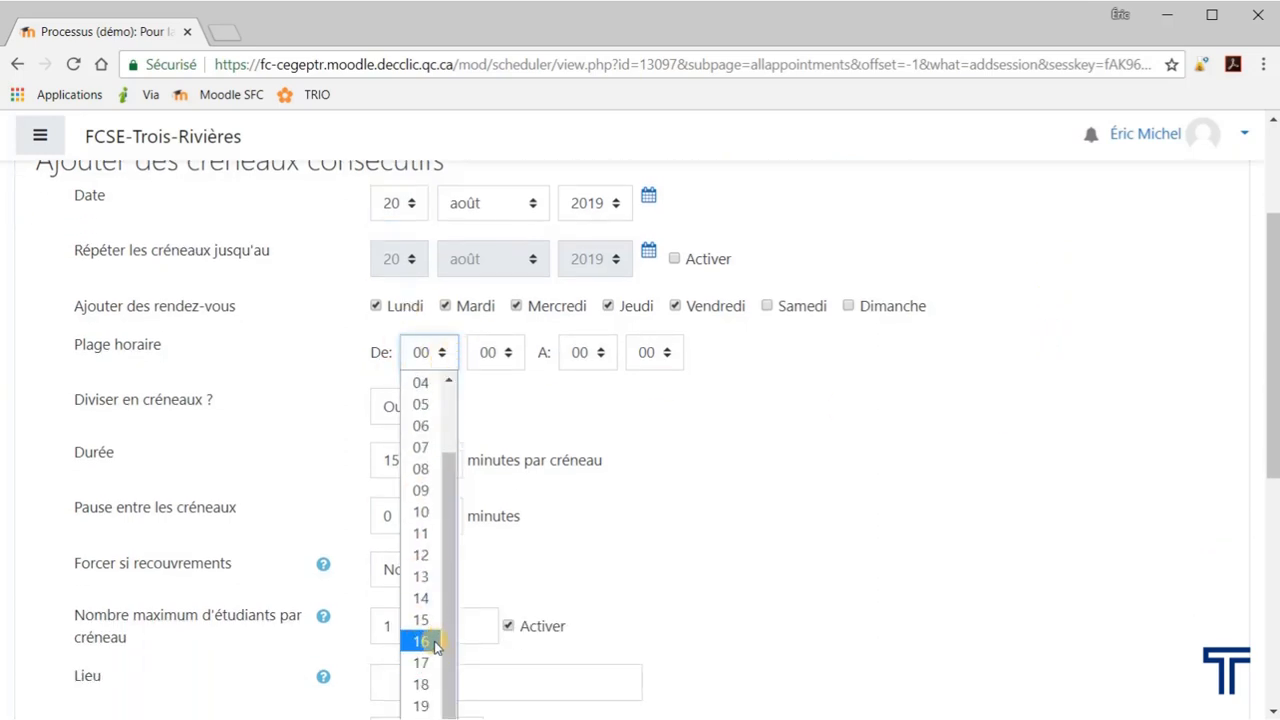
left_click(408, 686)
left_click(494, 354)
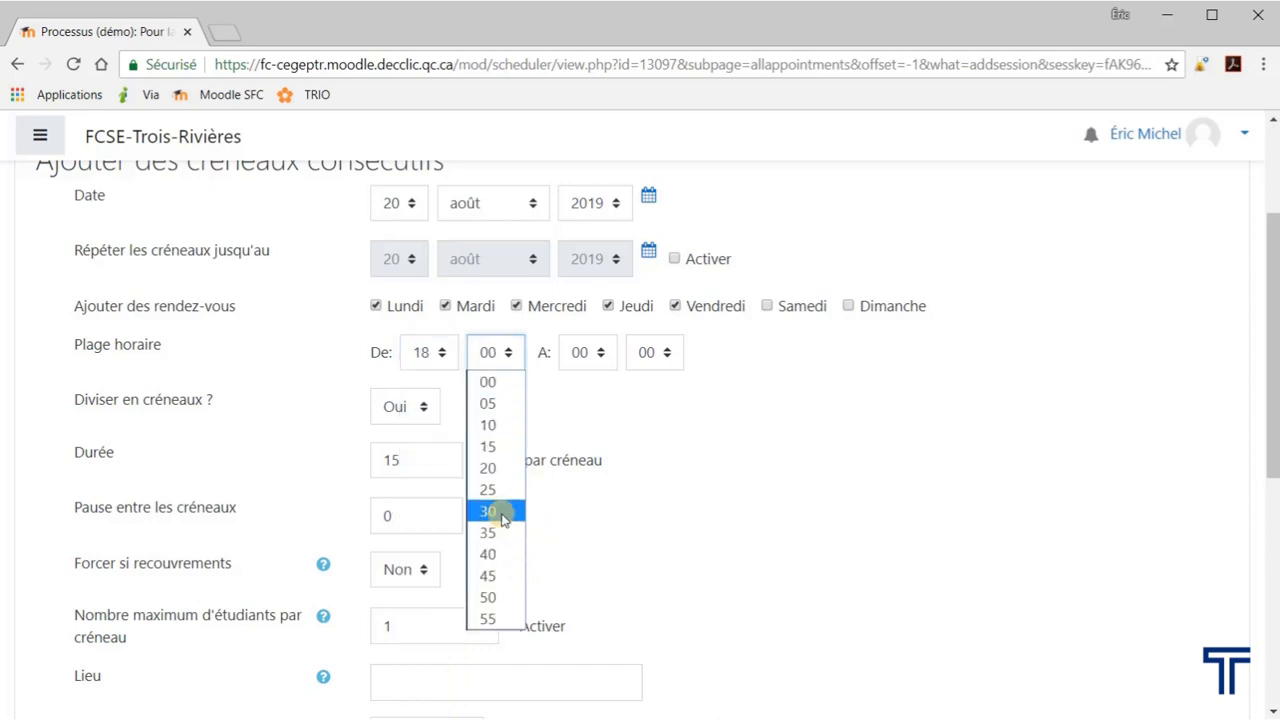
left_click(500, 510)
left_click(600, 352)
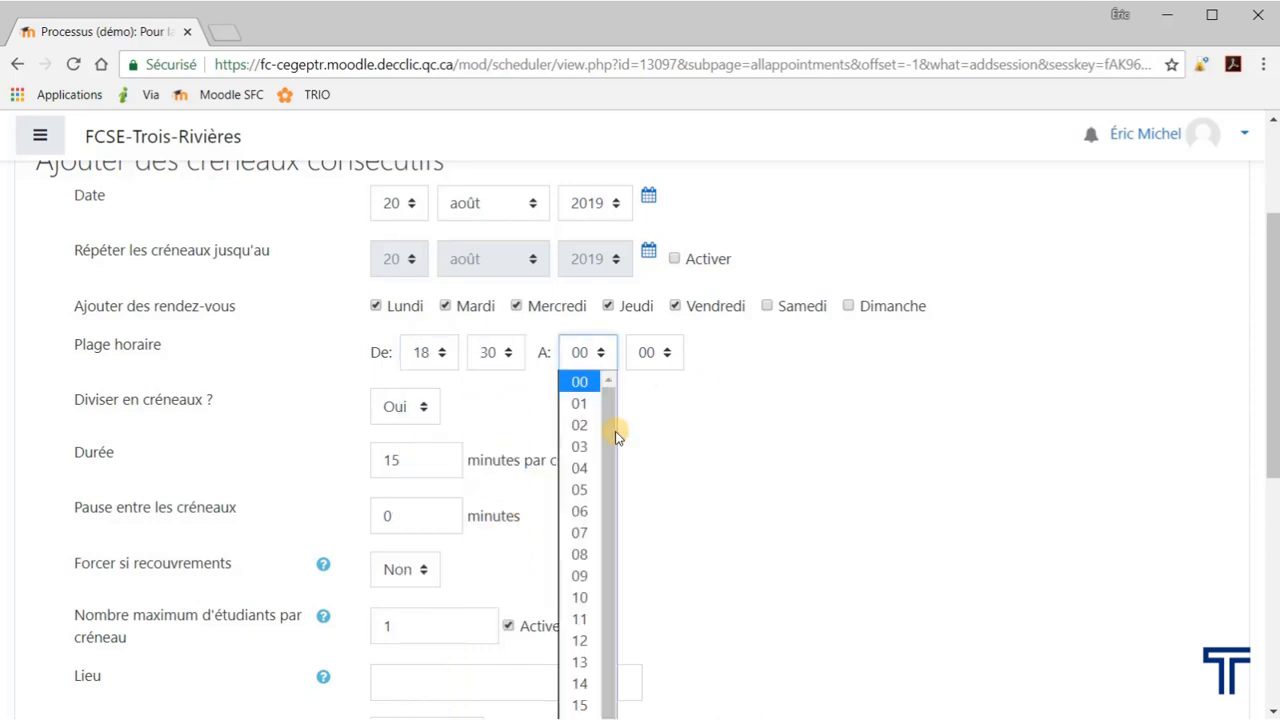
left_click(590, 718)
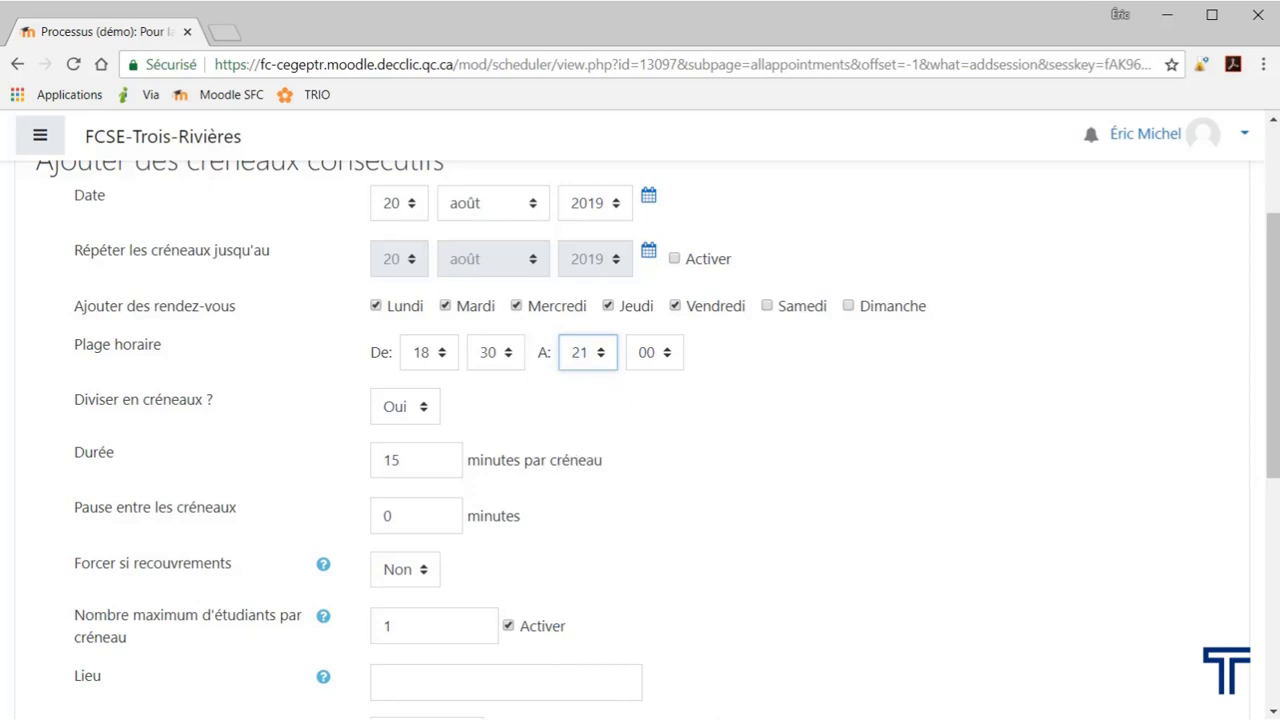
left_click(668, 355)
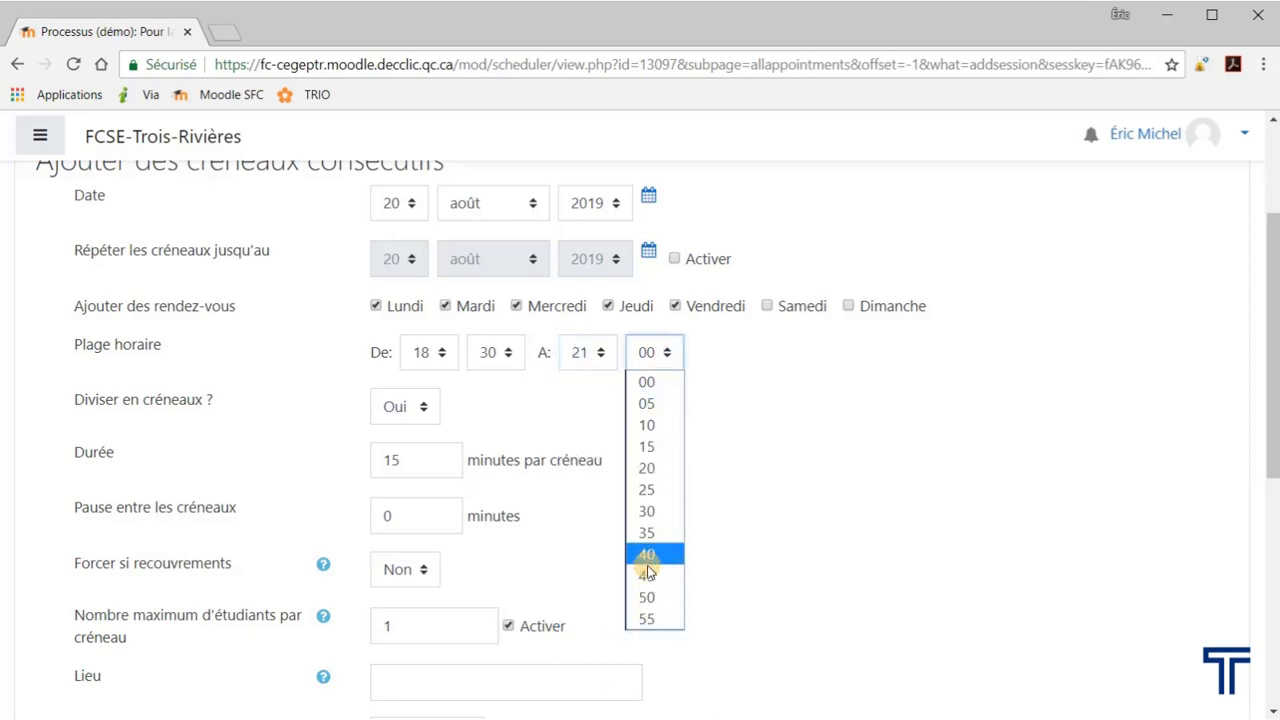
left_click(651, 454)
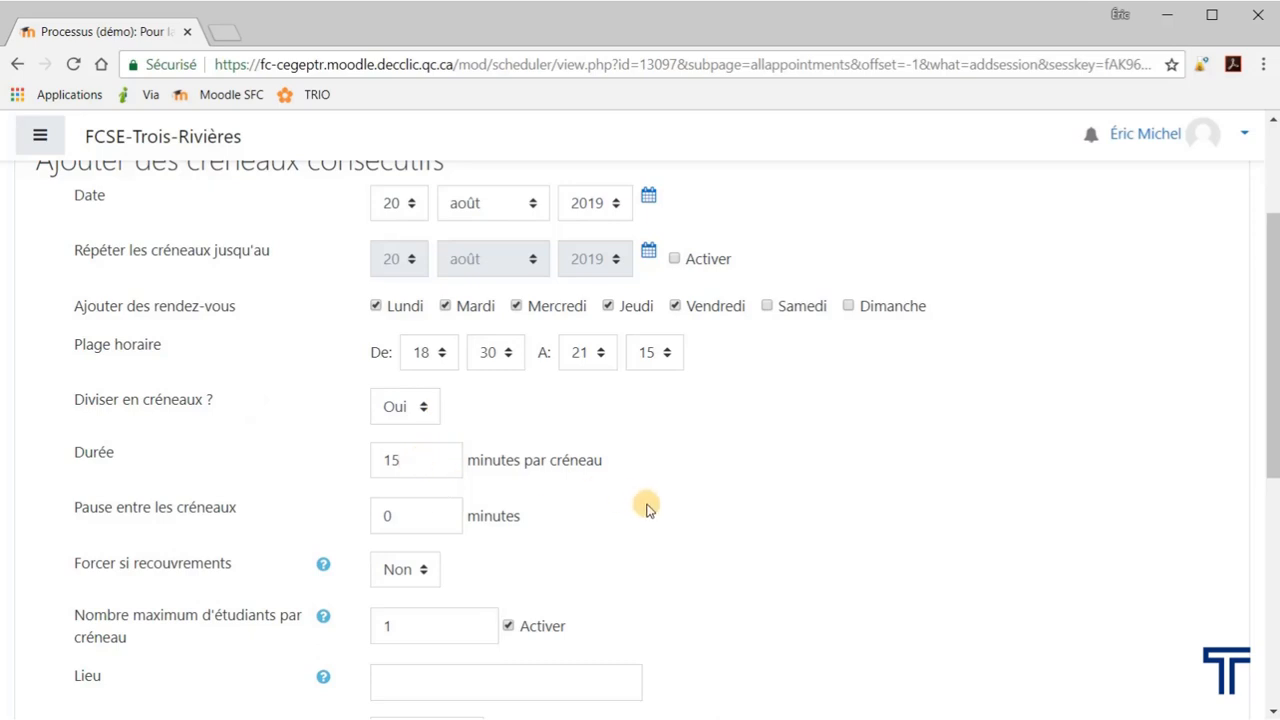
Step: Set the slots' email reminder to "Le matin du rendez-vous" and save the consecutive slots
scroll(646, 506, "down", 1)
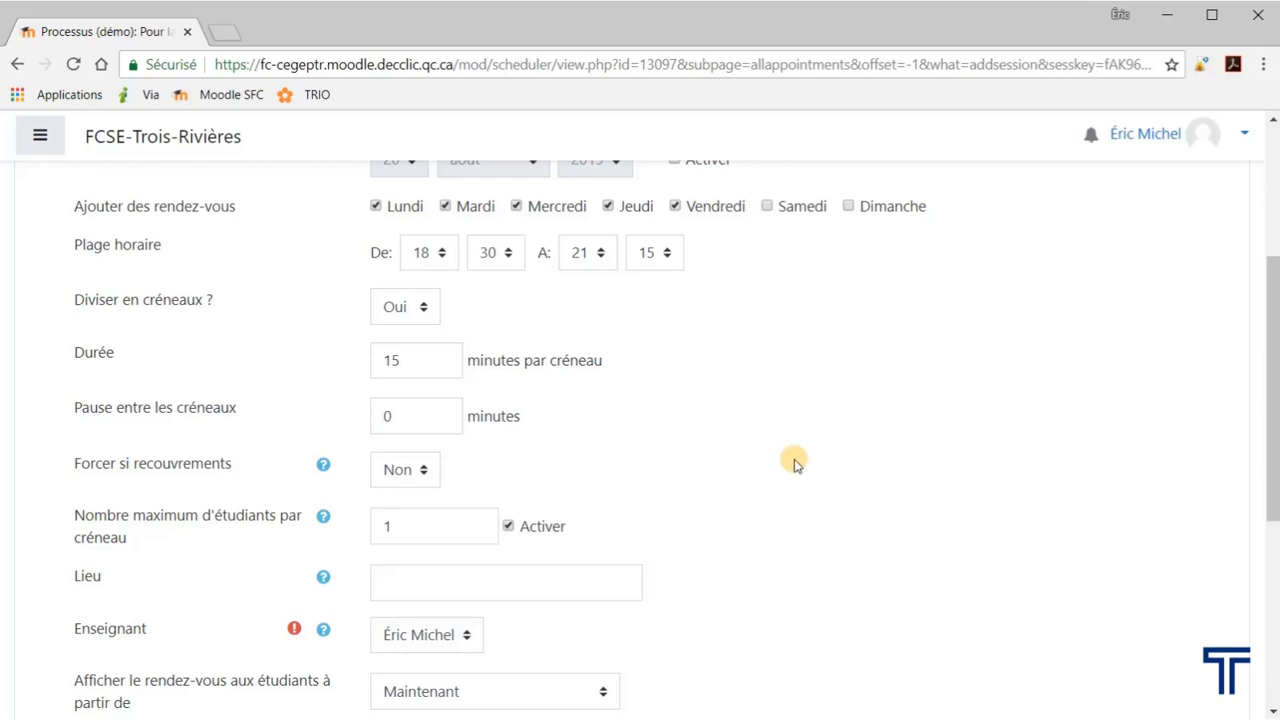
scroll(811, 463, "down", 1)
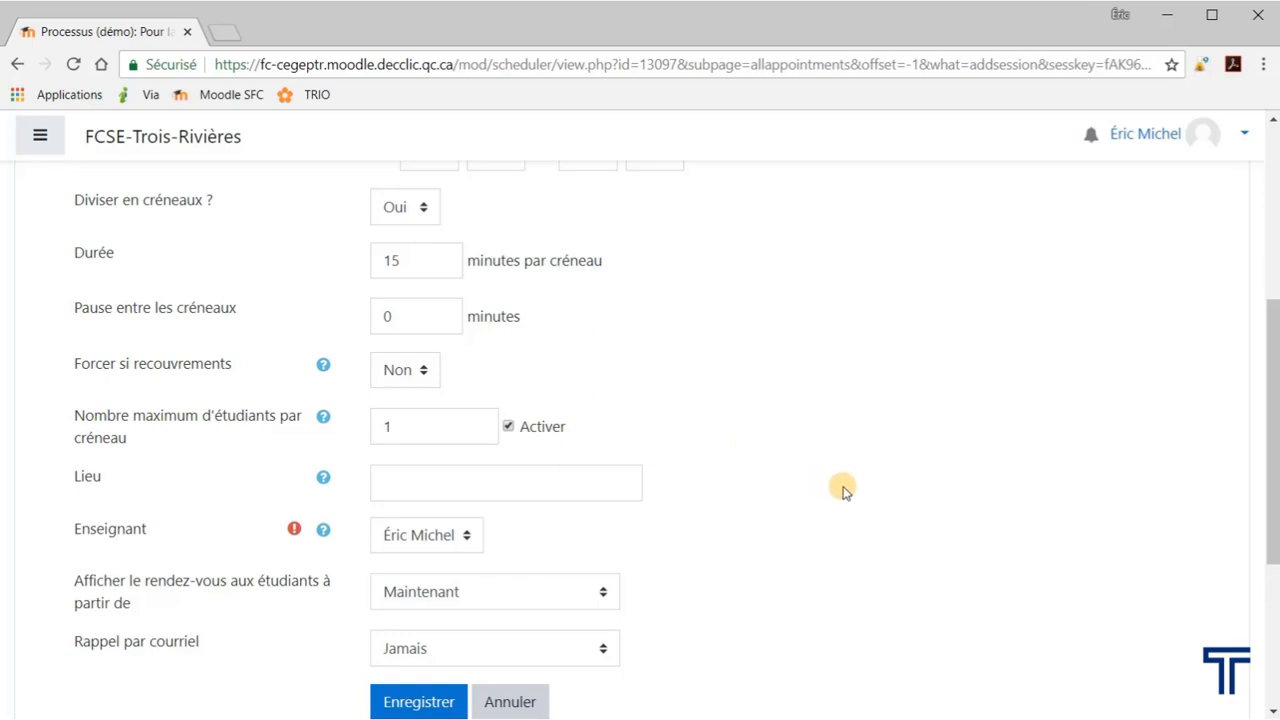
scroll(845, 492, "down", 2)
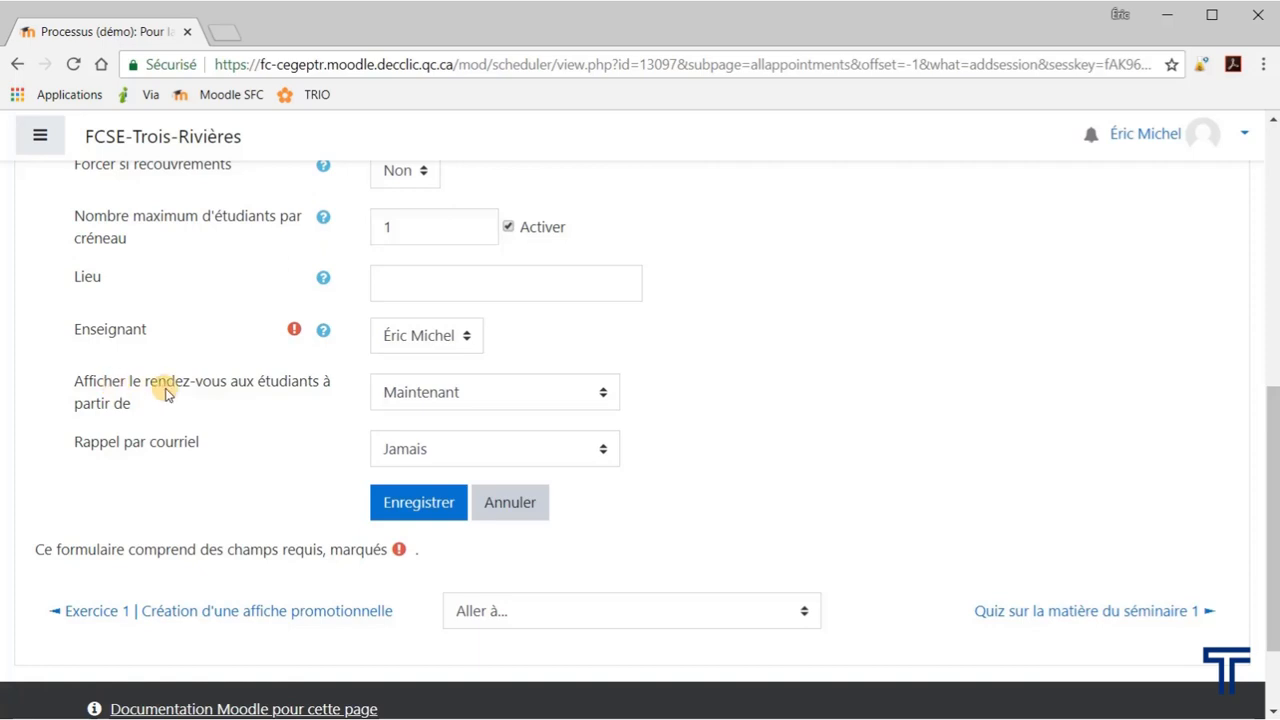
left_click(486, 452)
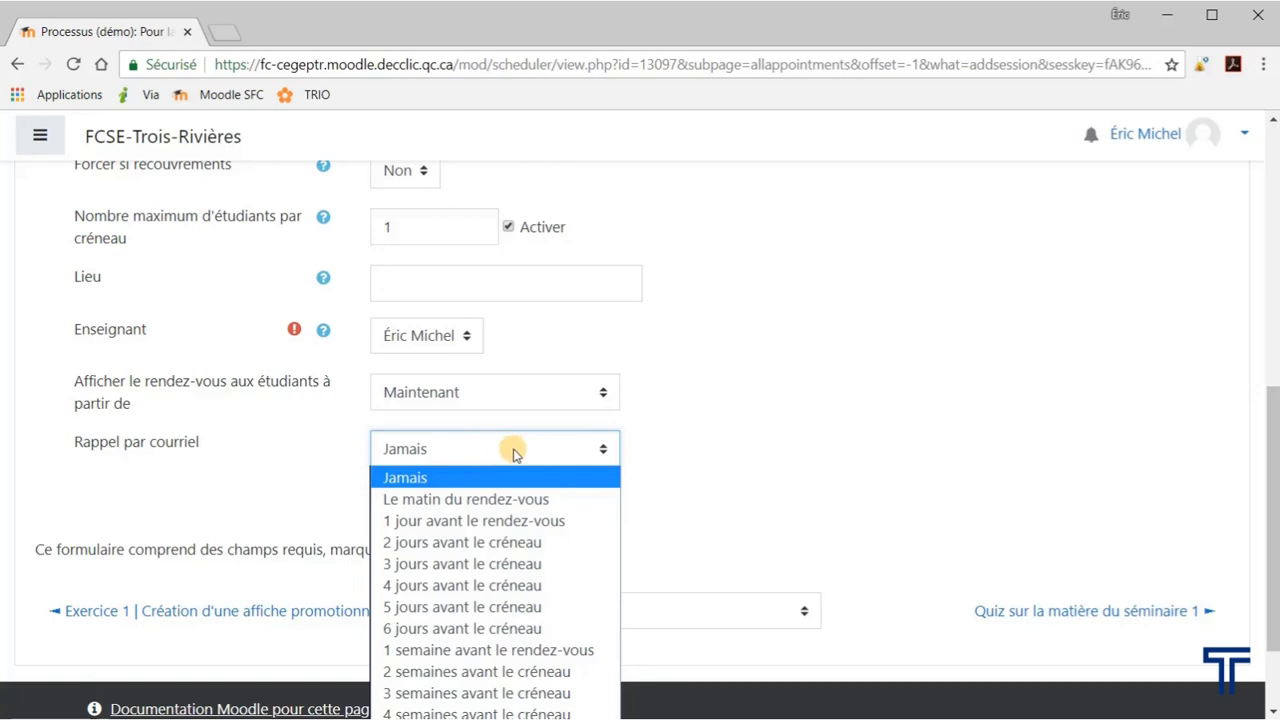
left_click(543, 503)
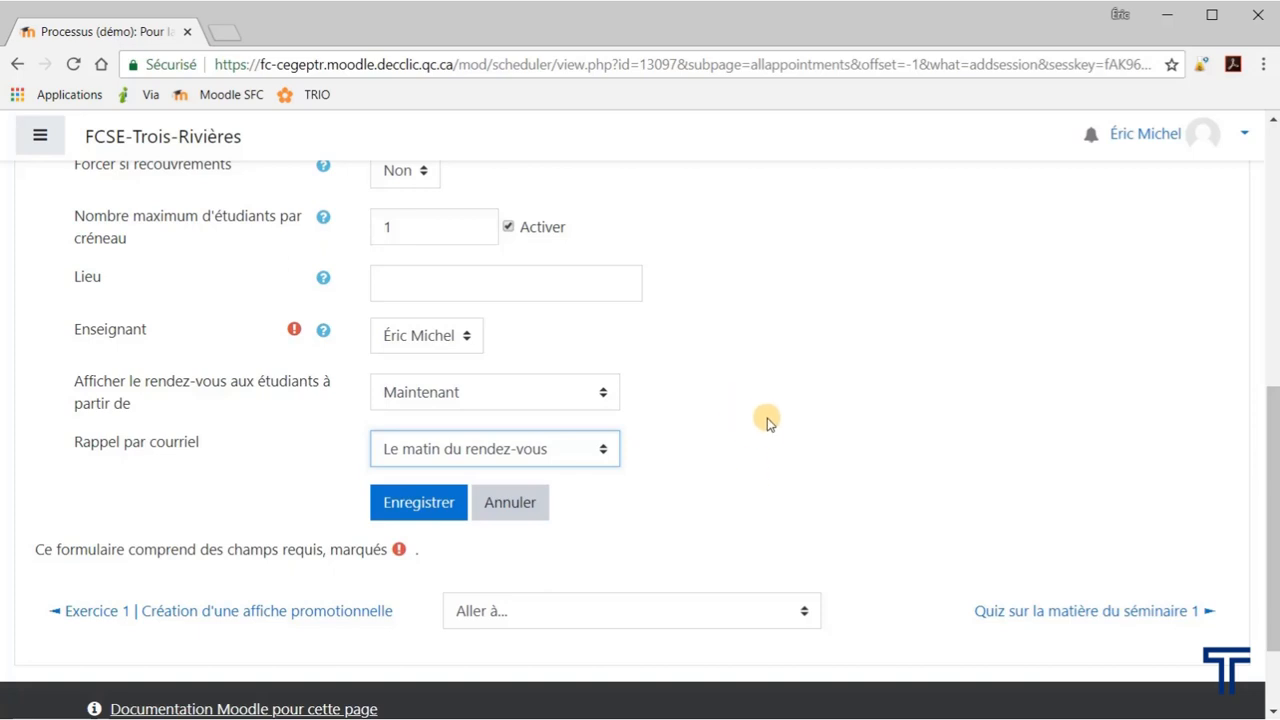
left_click(419, 510)
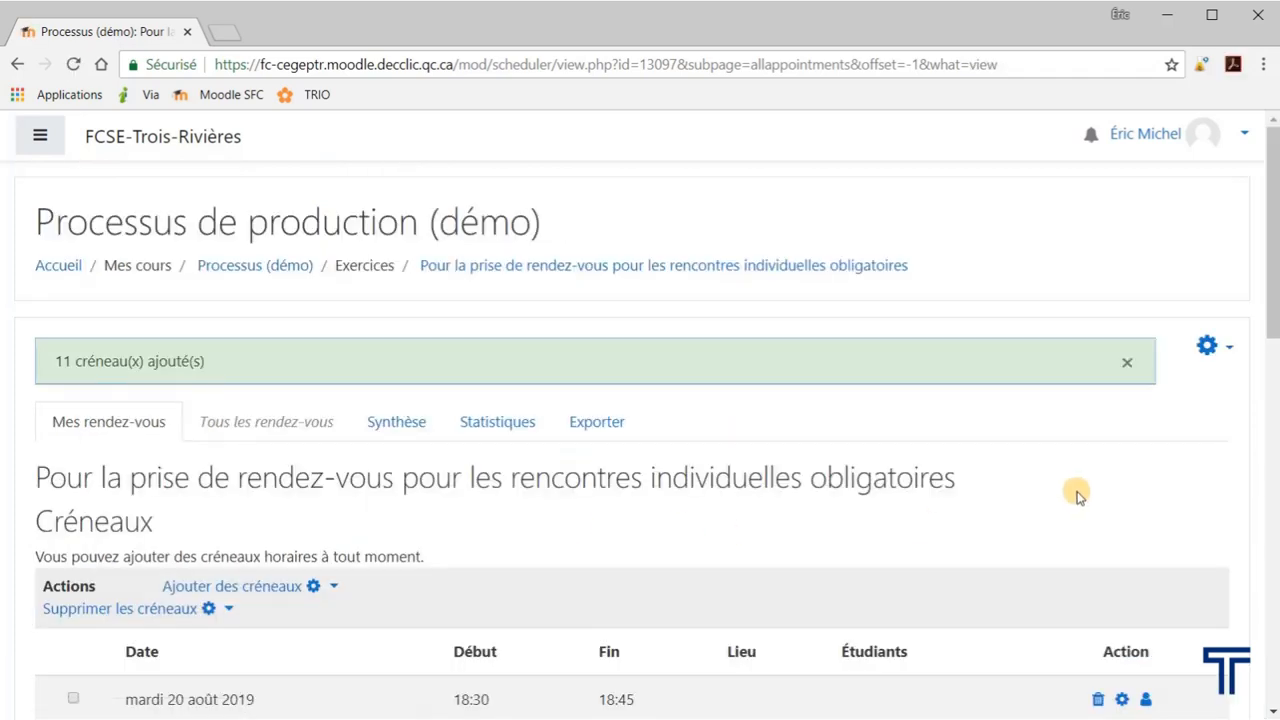
scroll(977, 420, "down", 3)
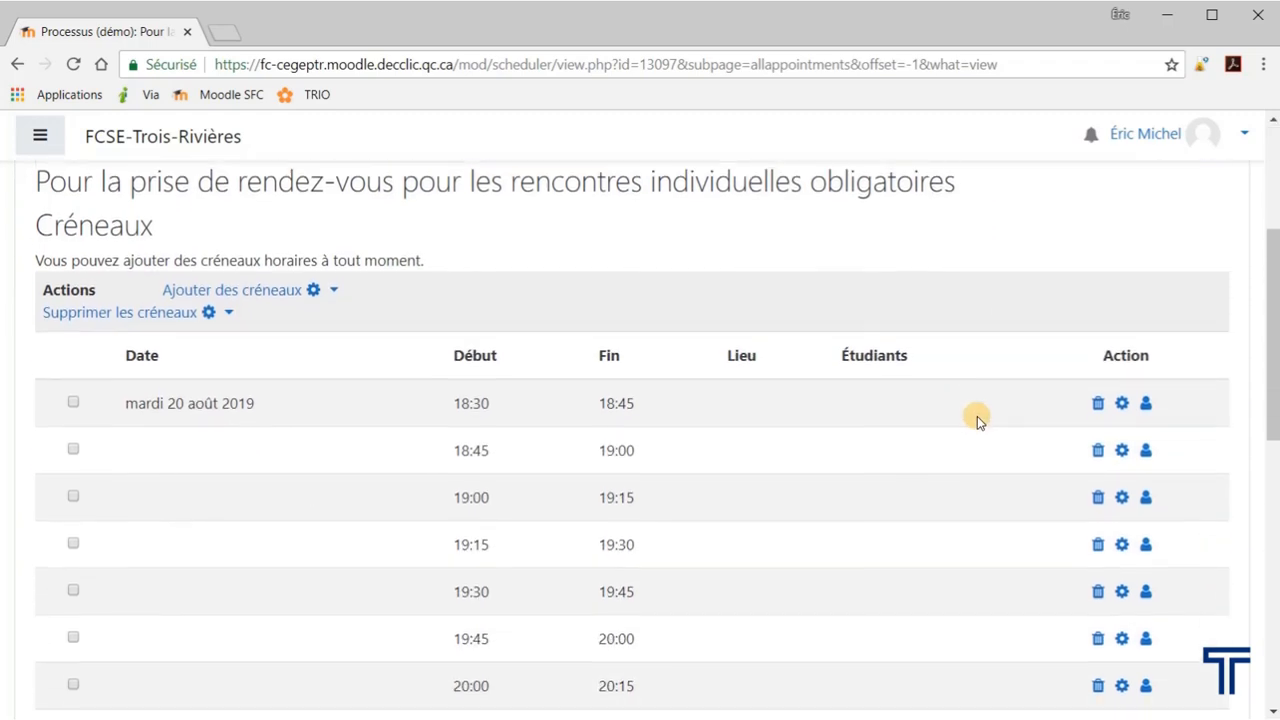
scroll(1044, 437, "down", 1)
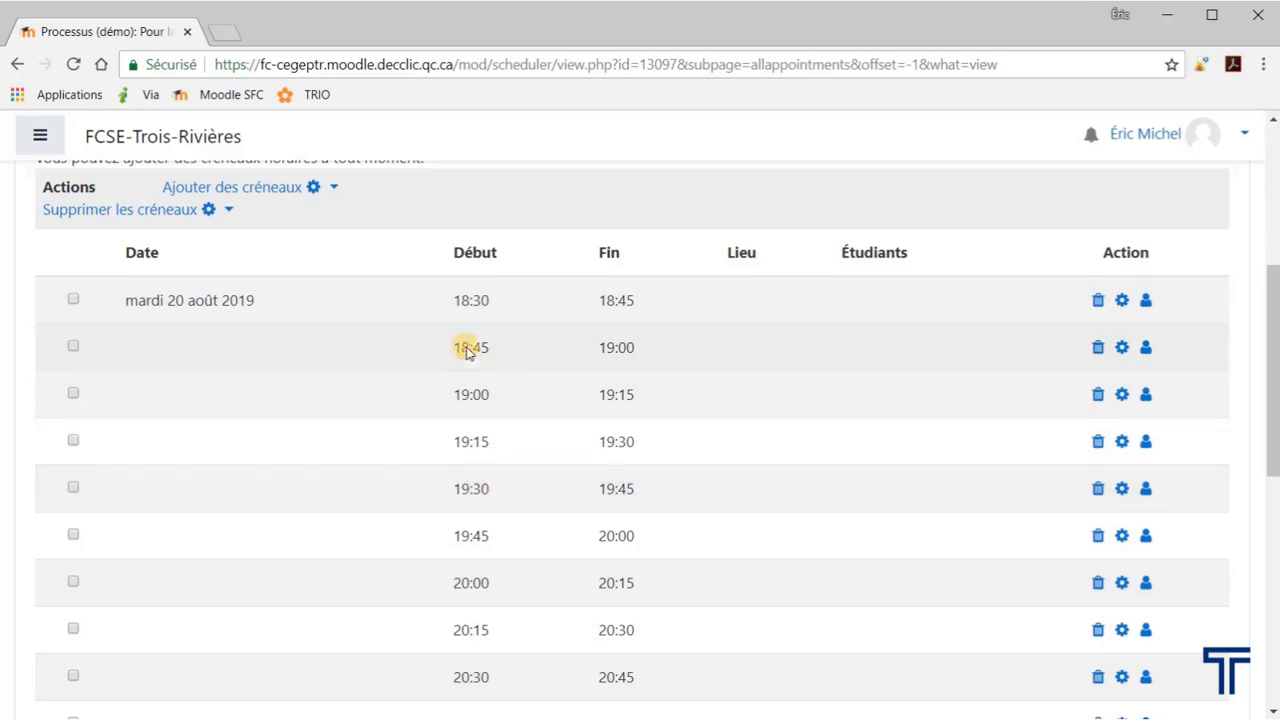
scroll(590, 346, "down", 1)
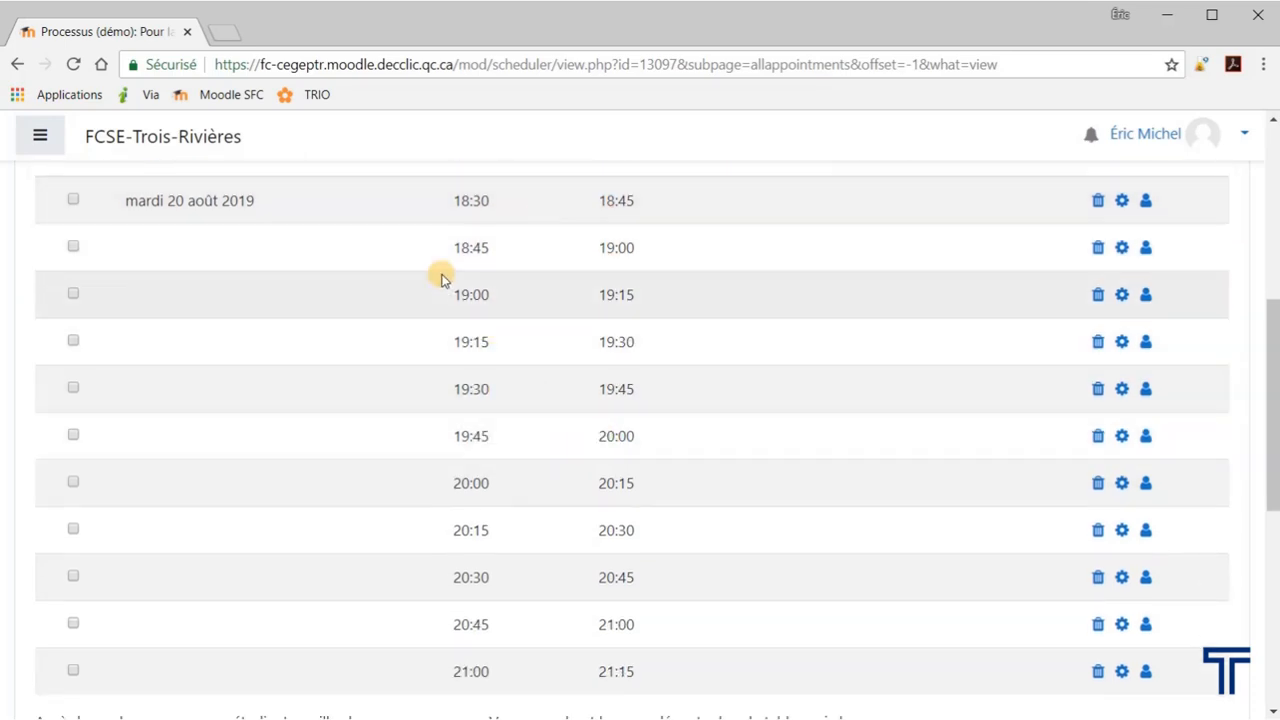
Step: Delete the 19:30 to 19:45 slot from the appointment slots of mardi 20 août 2019
scroll(563, 492, "down", 1)
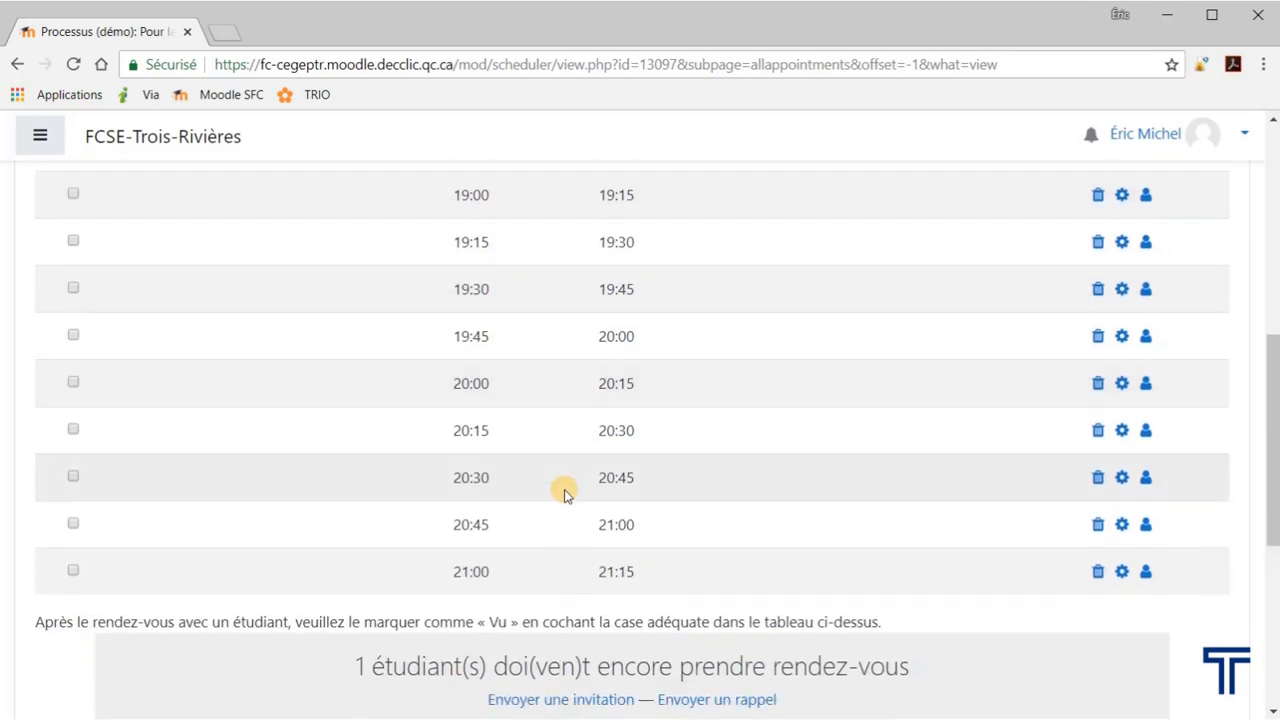
scroll(563, 492, "up", 1)
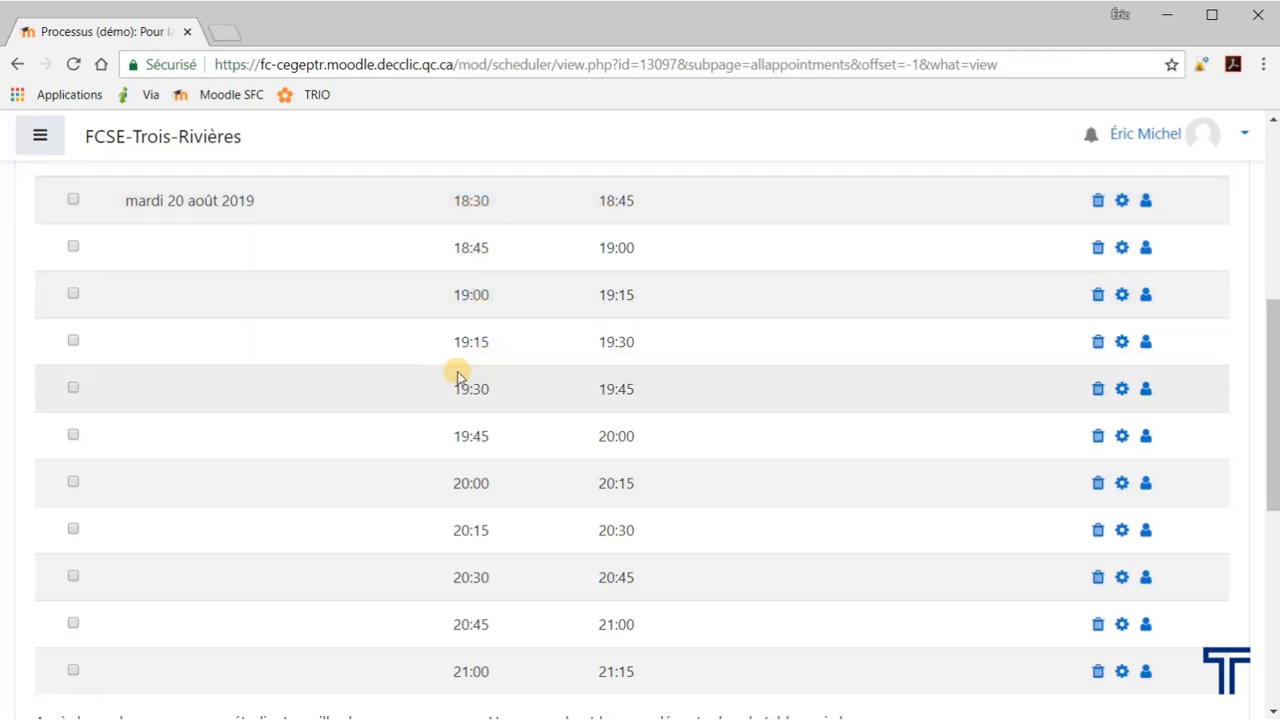
left_click(1098, 388)
left_click(560, 516)
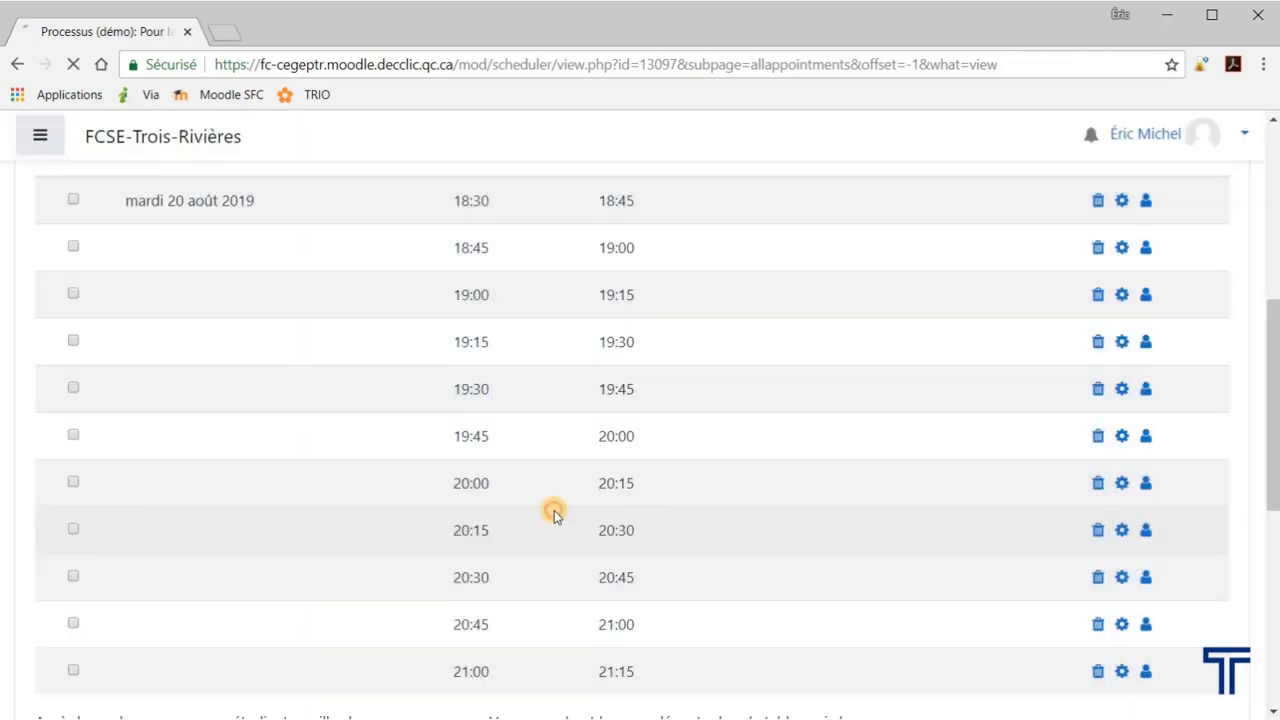
Step: Delete the 20:30 to 20:45 slot from the same evening's appointment slots
scroll(586, 487, "down", 5)
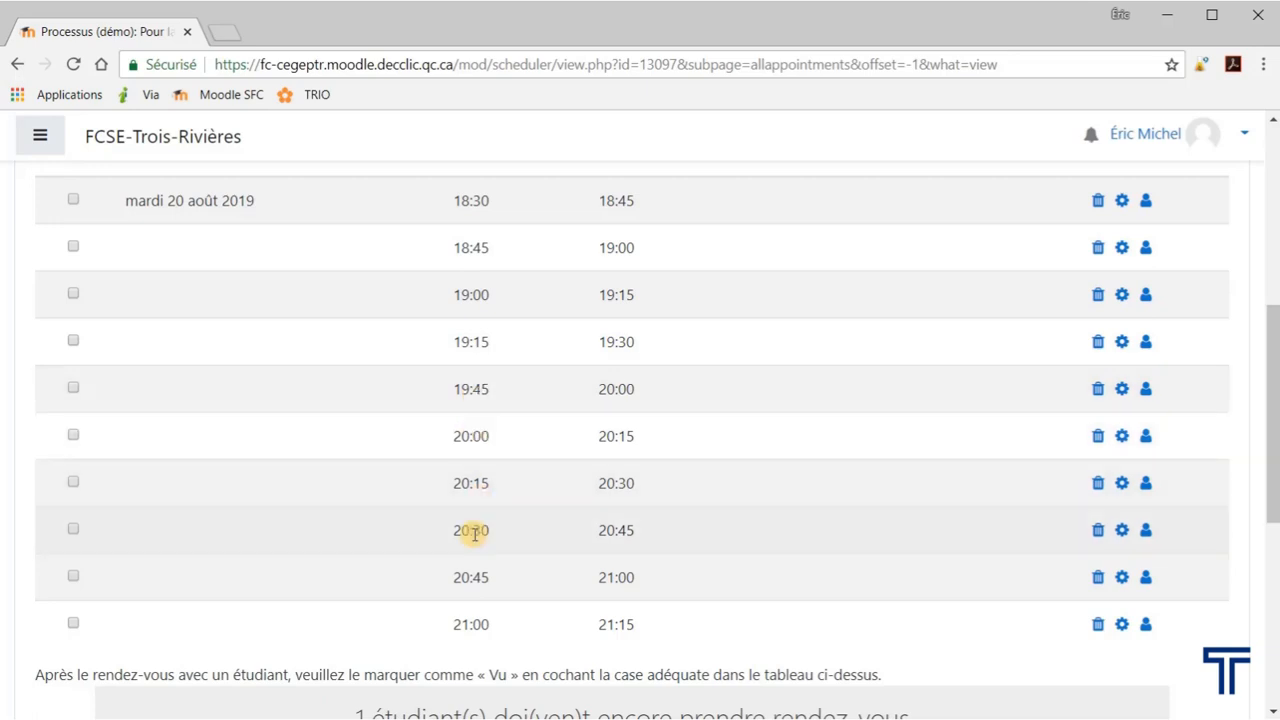
left_click(1097, 530)
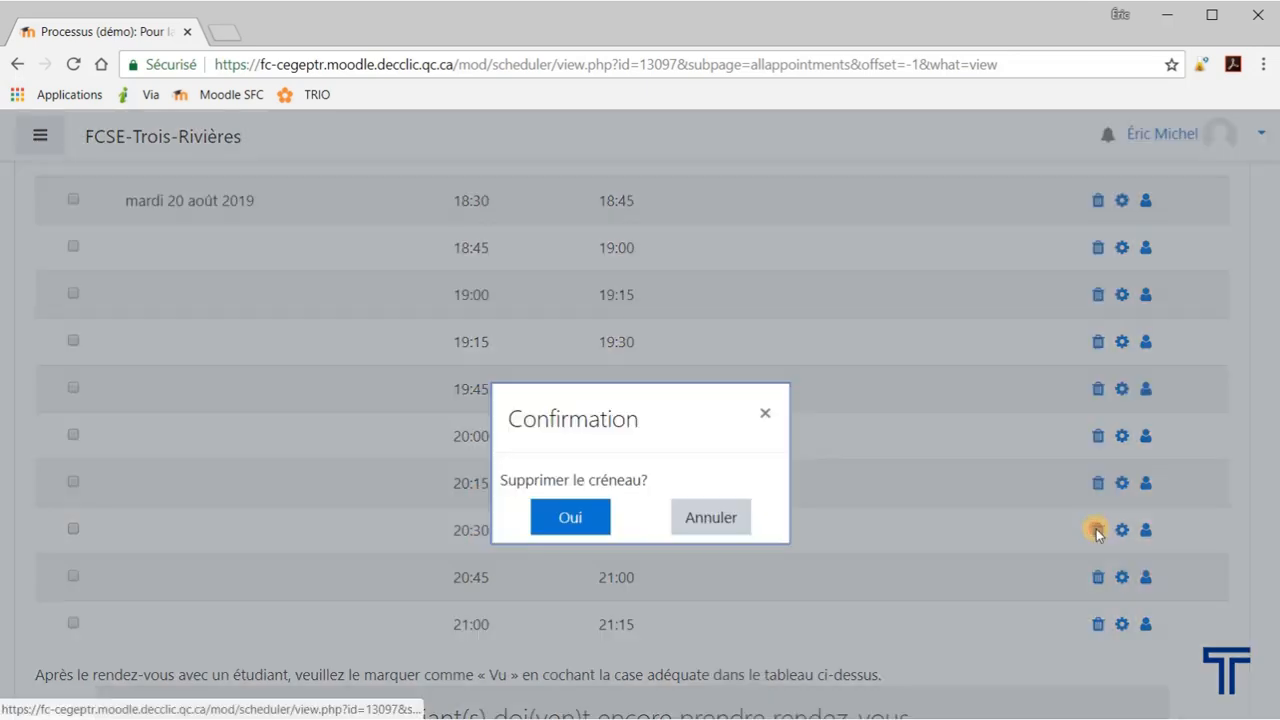
left_click(573, 516)
Step: Review the remaining appointment slots and the section below them on students who still have to book
scroll(840, 530, "down", 4)
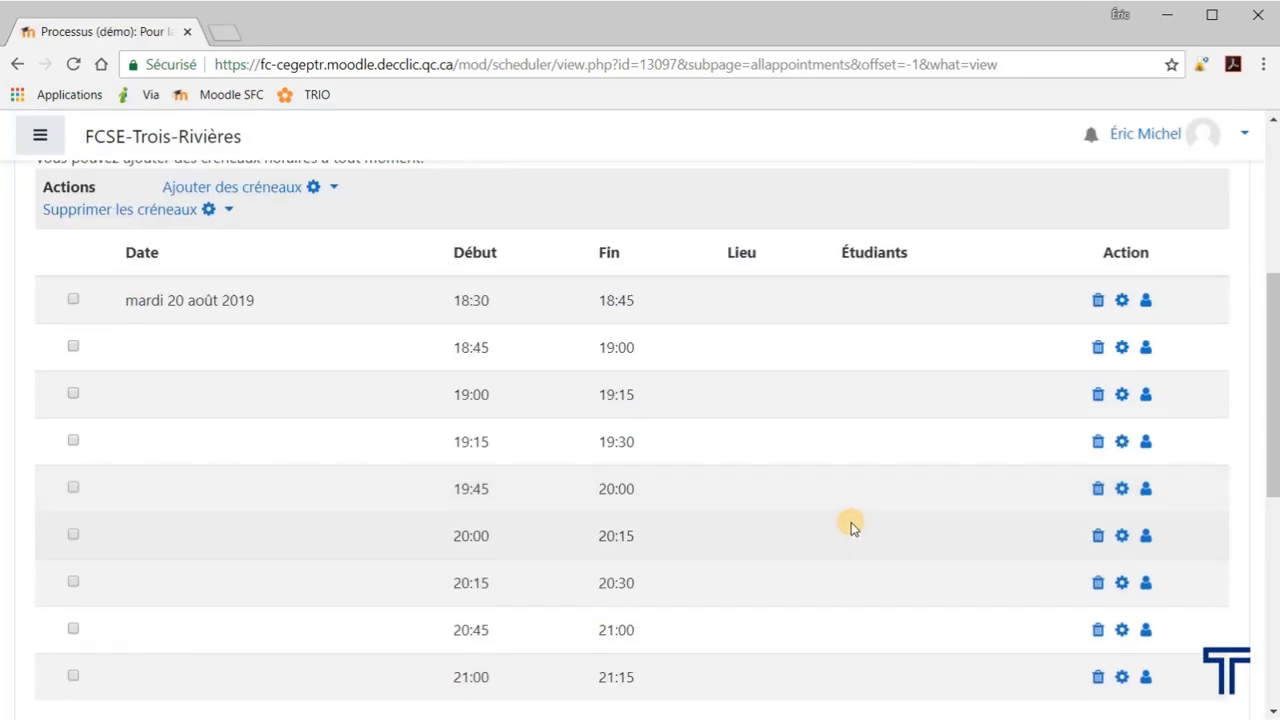
scroll(854, 522, "down", 1)
scroll(852, 523, "down", 1)
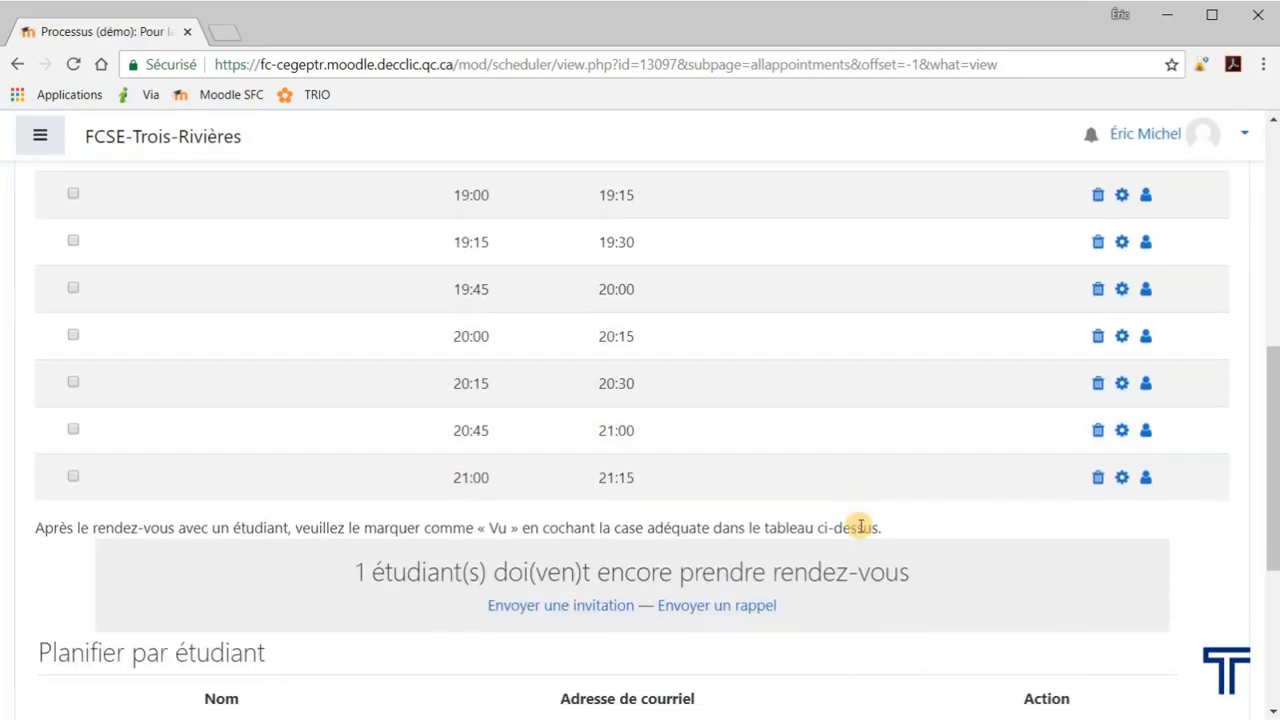
scroll(858, 524, "up", 1)
scroll(861, 526, "up", 3)
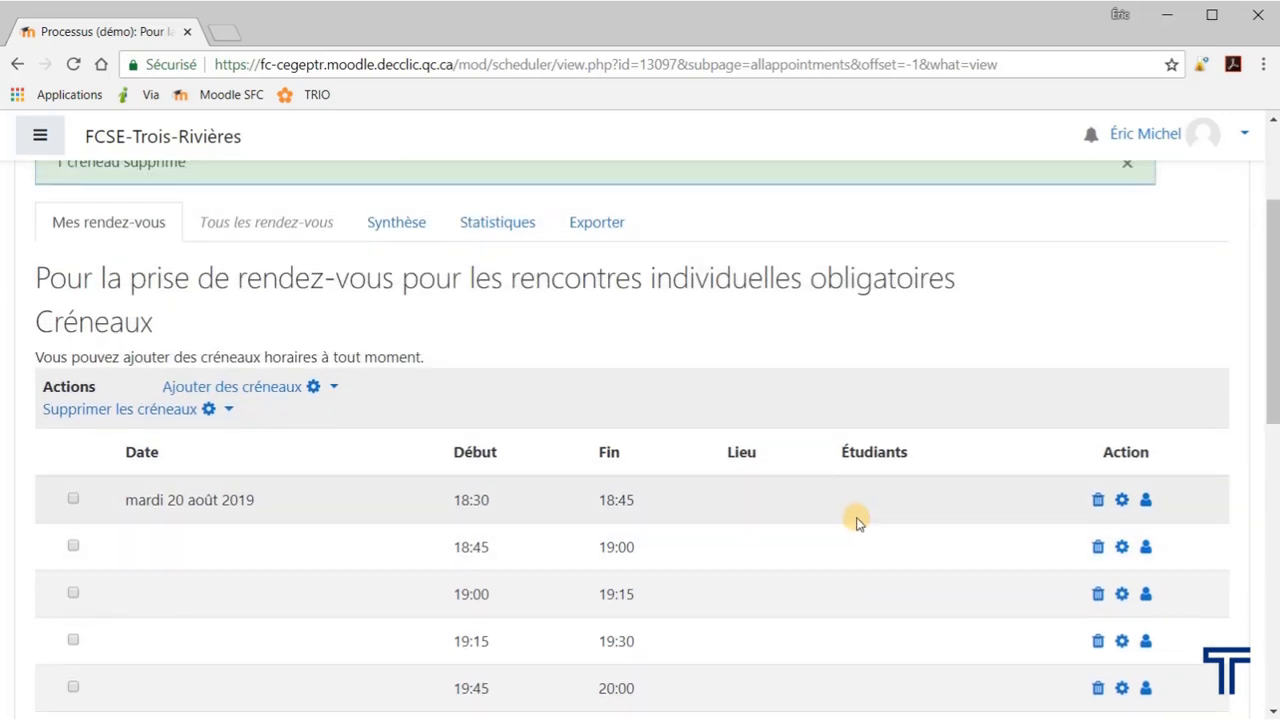
scroll(340, 400, "down", 2)
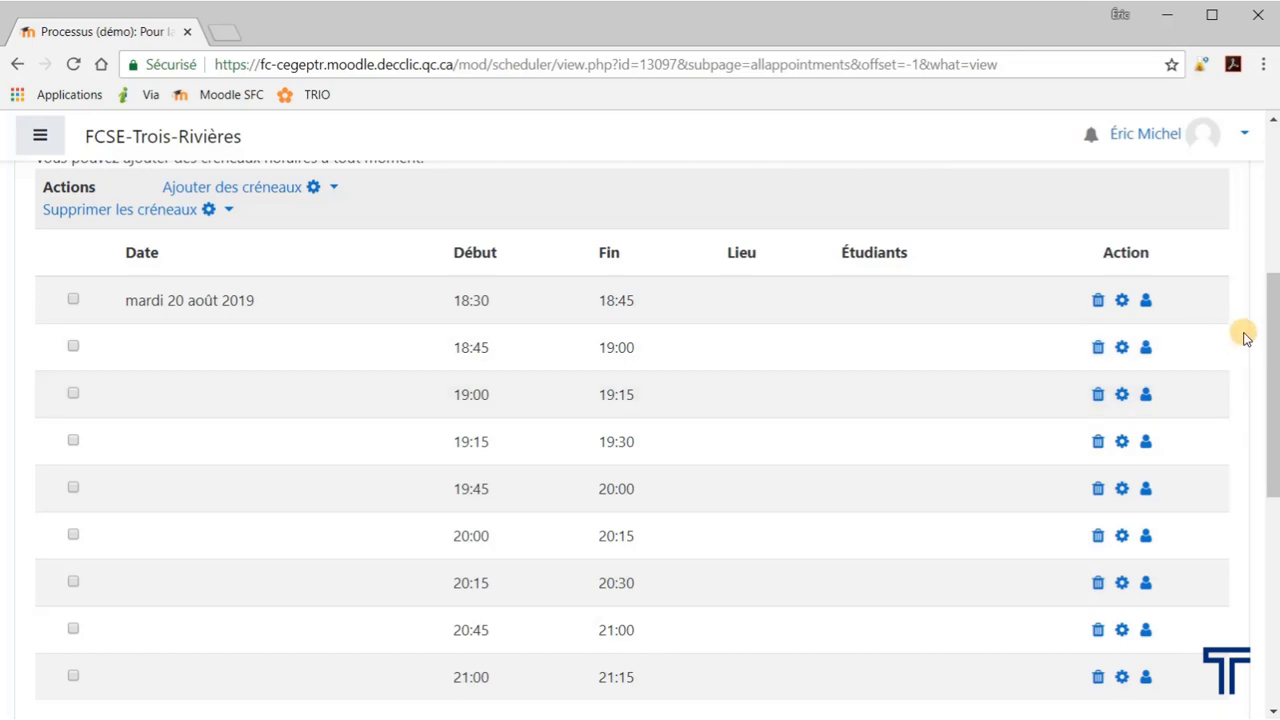
scroll(1245, 337, "down", 3)
scroll(1247, 336, "up", 2)
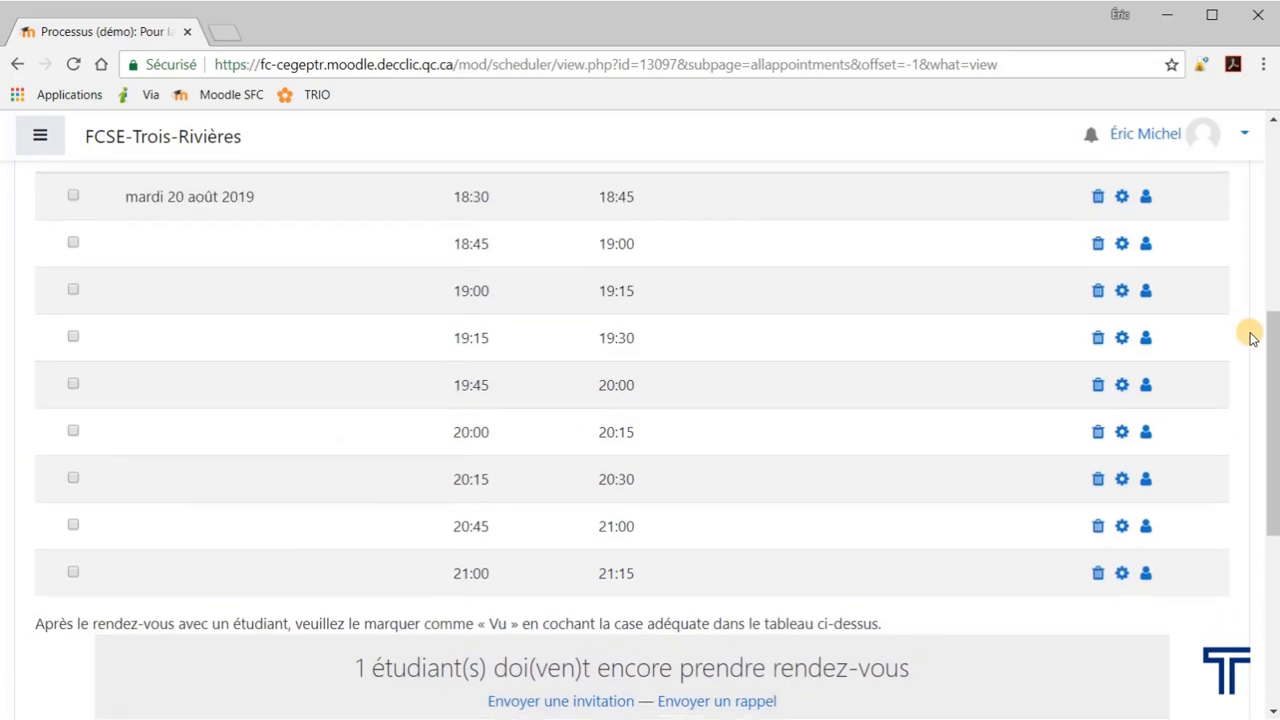
scroll(1250, 336, "up", 2)
scroll(1250, 337, "down", 1)
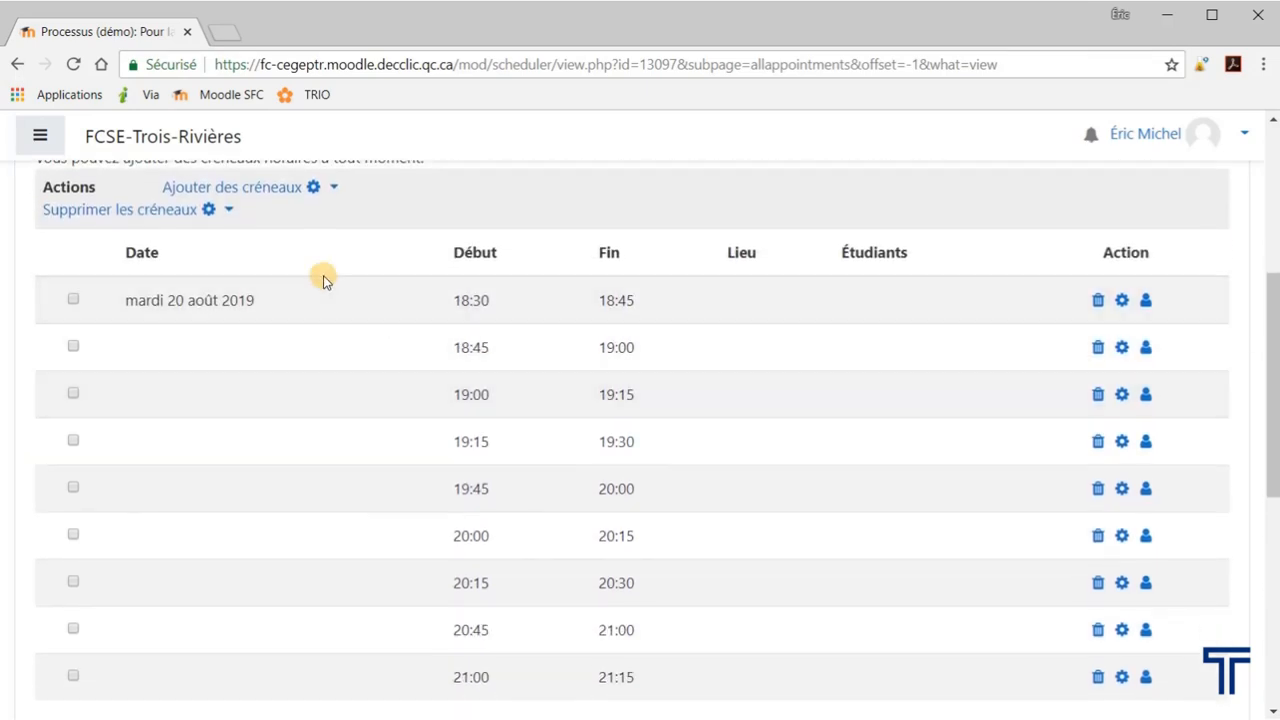